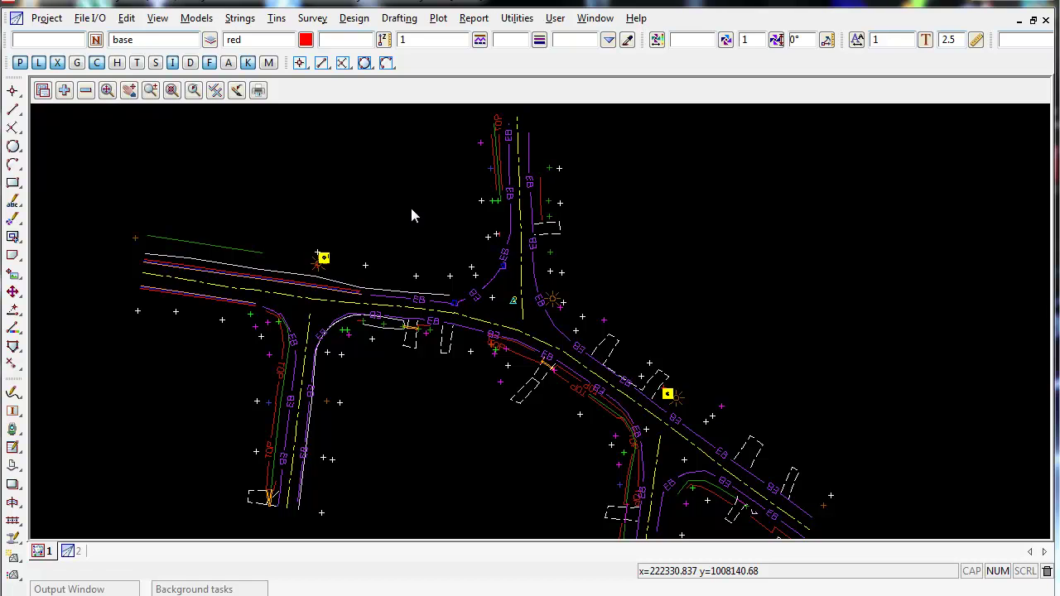
Step: Open Label Data by Label Map File from File I/O > Label Map files and move it beside the plan
click(91, 18)
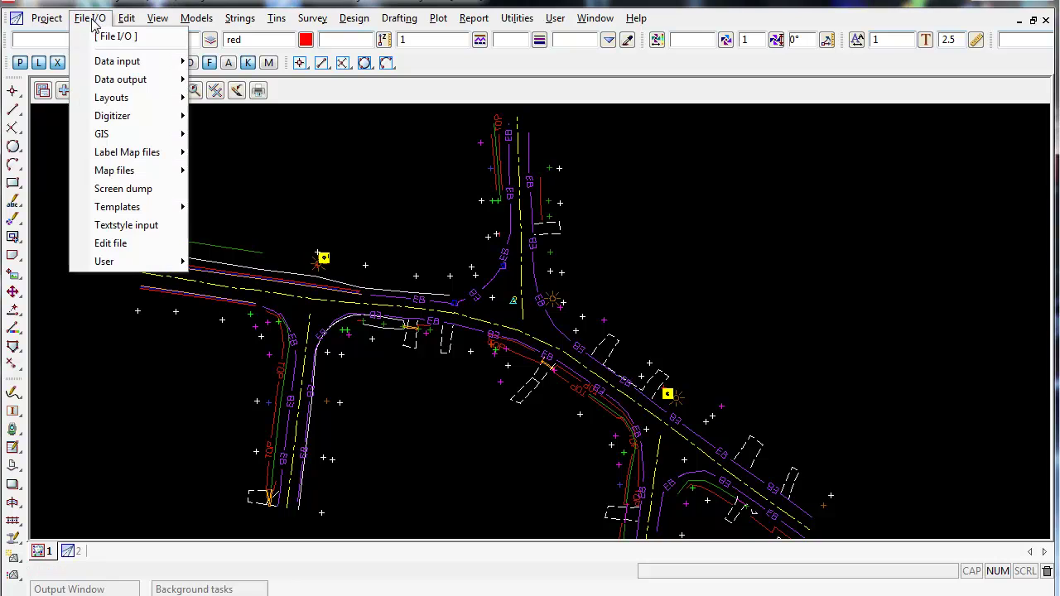
mouse_move(133, 158)
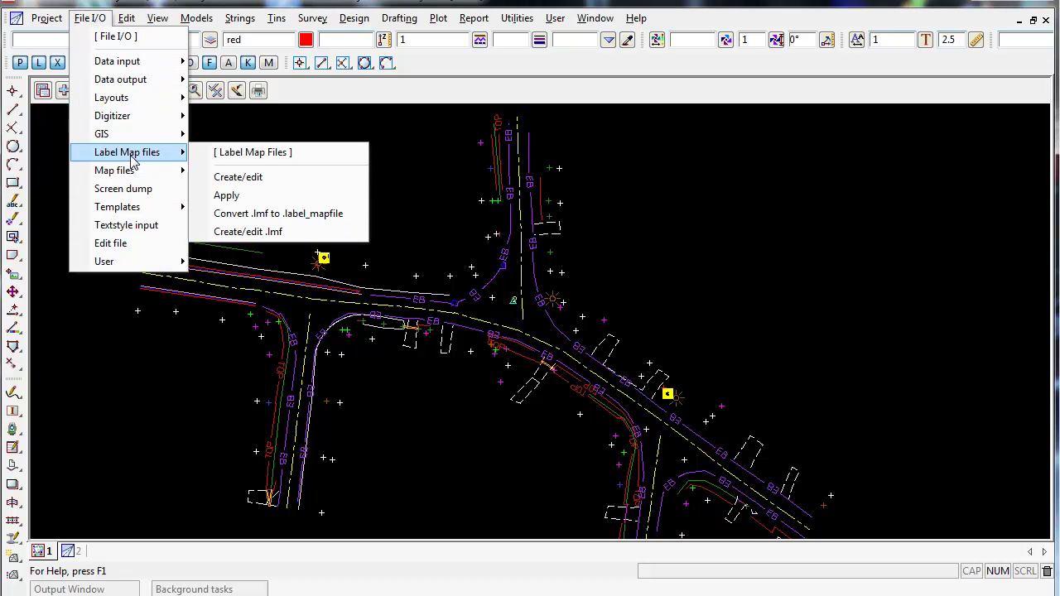
click(268, 196)
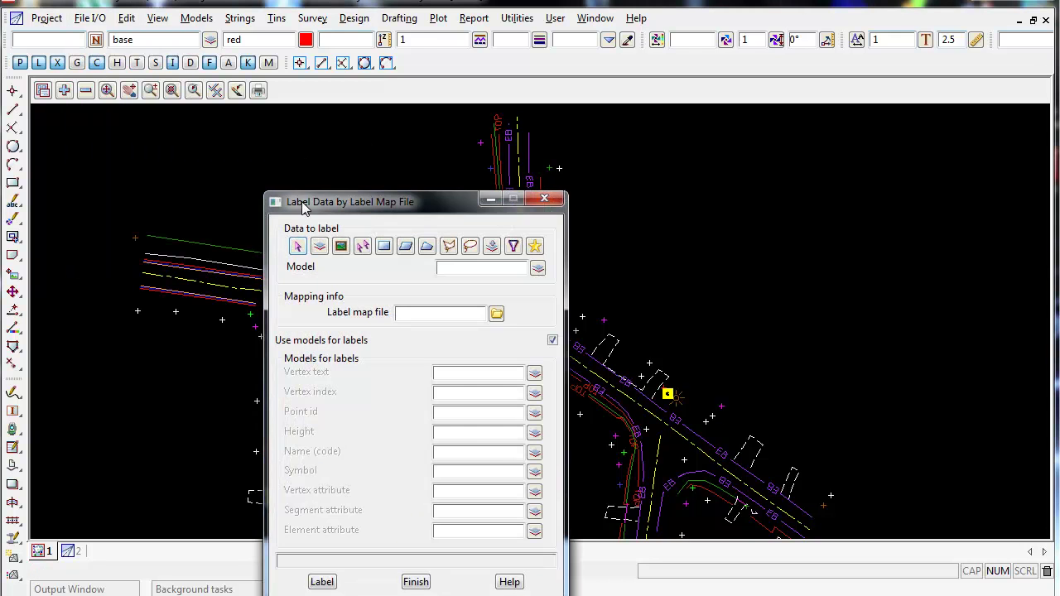
drag(303, 207, 684, 101)
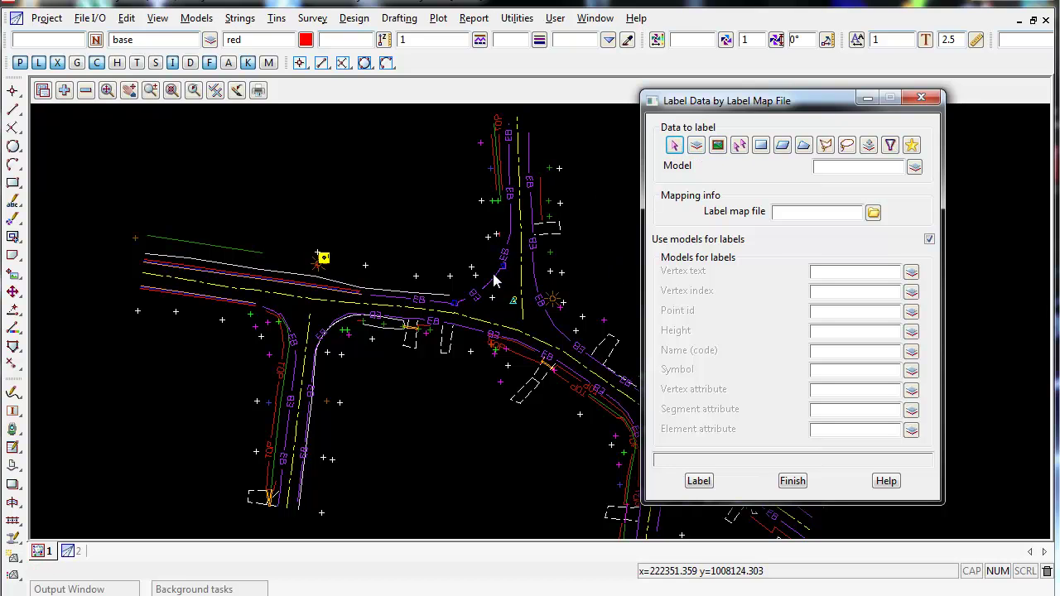
Step: Choose View as the data type and select plan view 1 to label
click(718, 147)
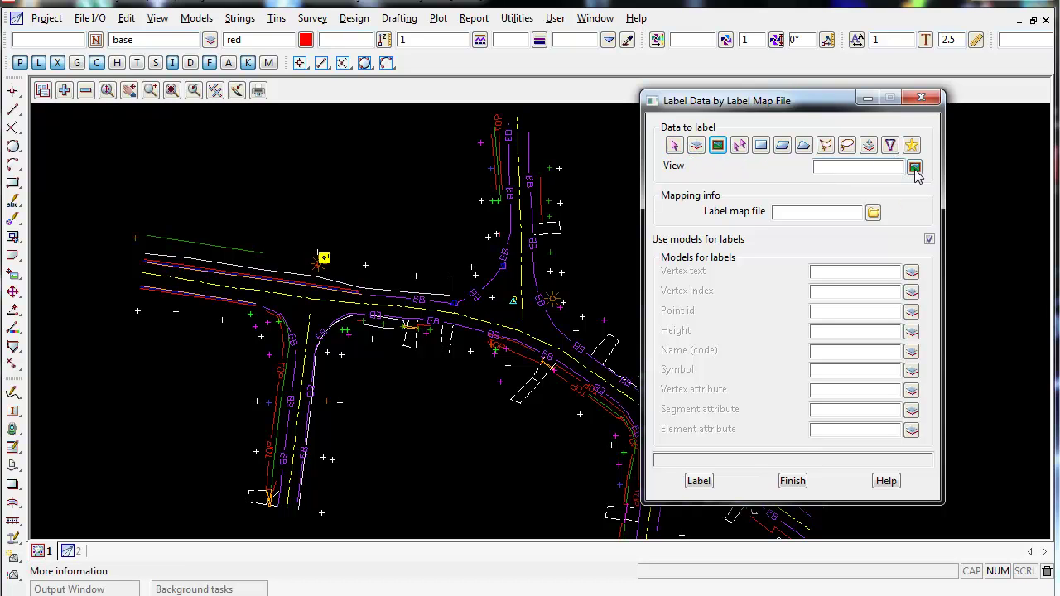
click(914, 167)
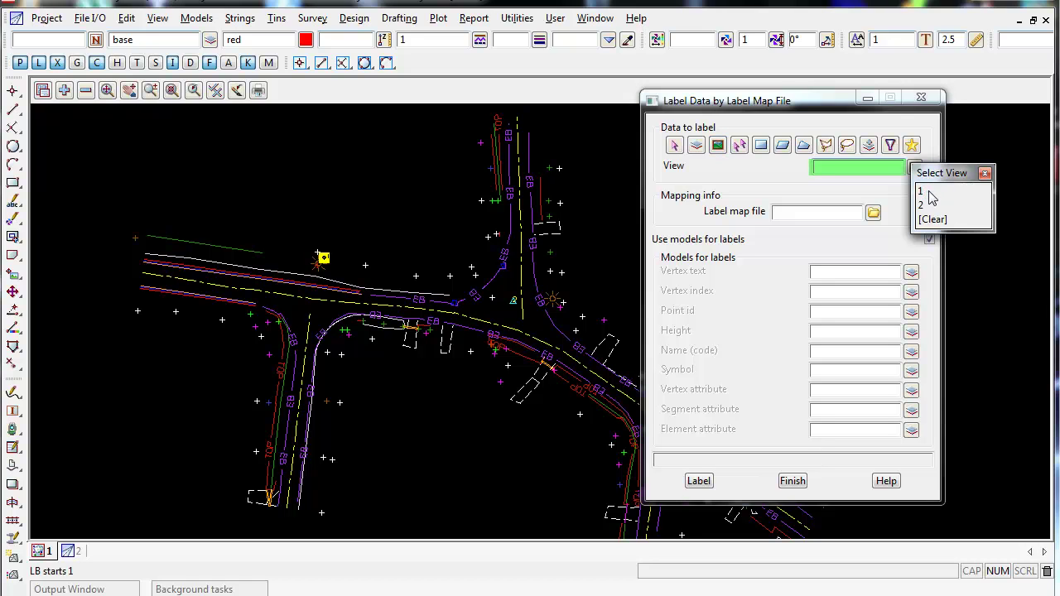
click(926, 193)
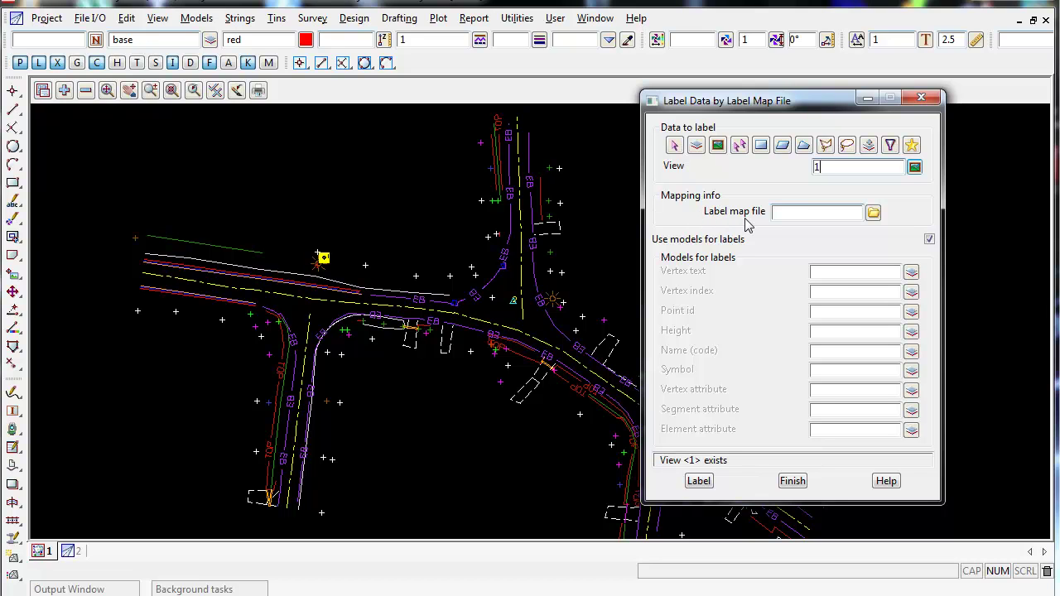
Step: Browse to and select Natural Surface Labels.label_mapfile as the label map file
click(874, 215)
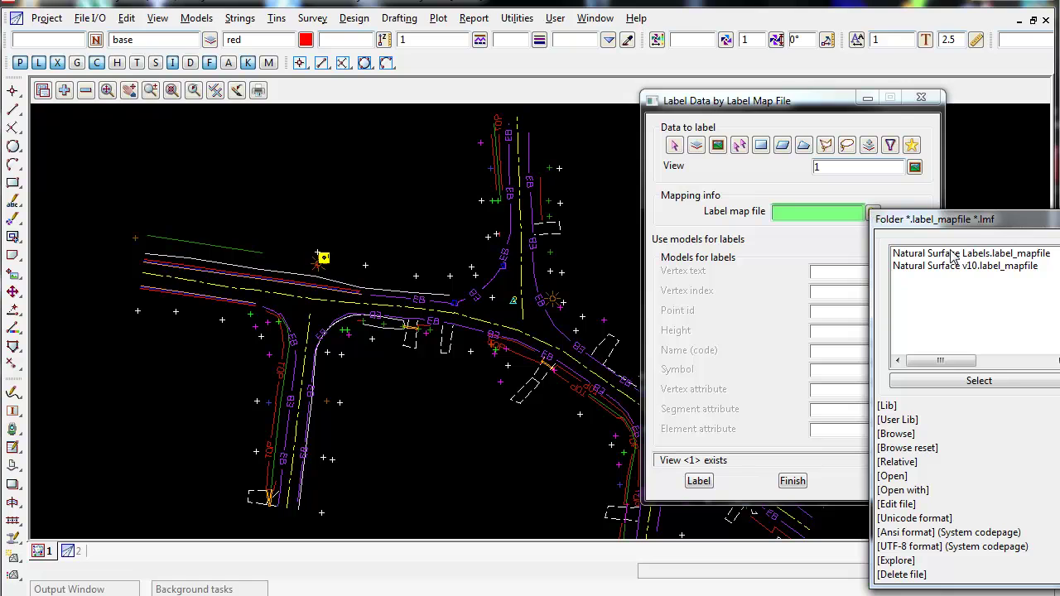
click(926, 257)
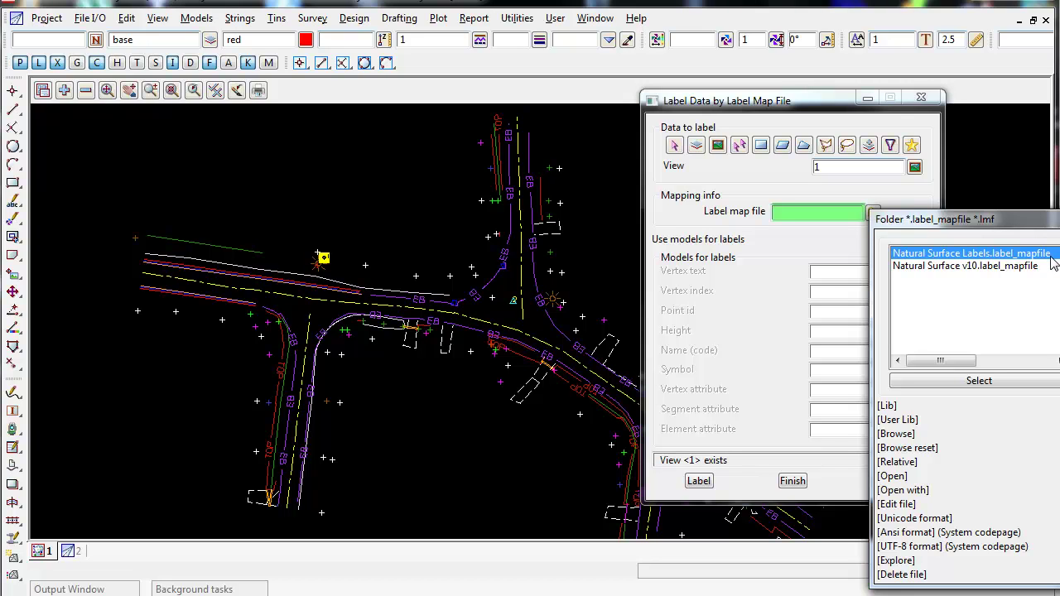
click(978, 381)
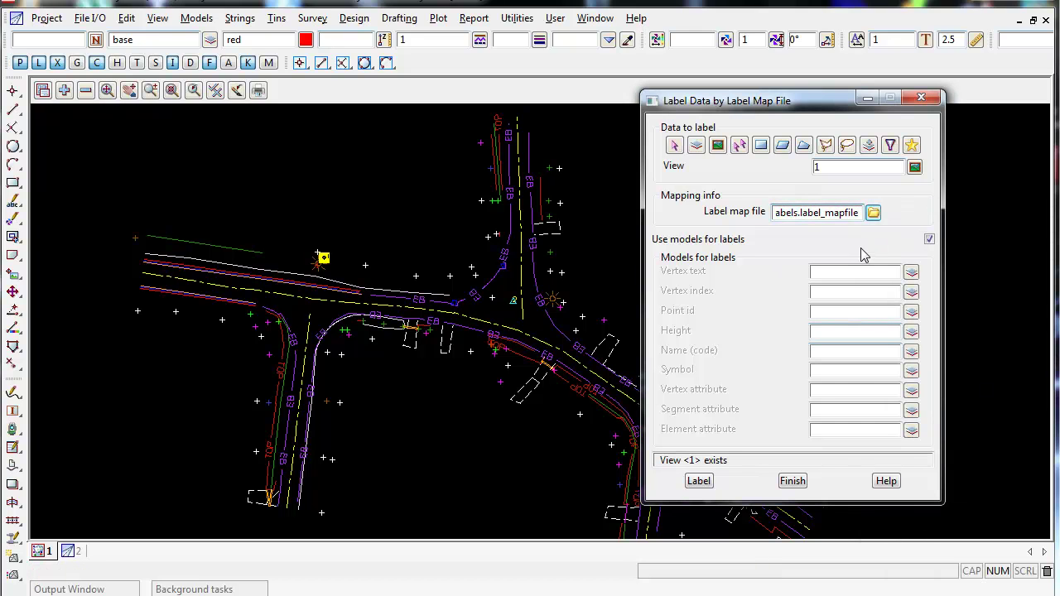
Step: Send height labels to the 'height text' model and run Label on view 1
click(677, 340)
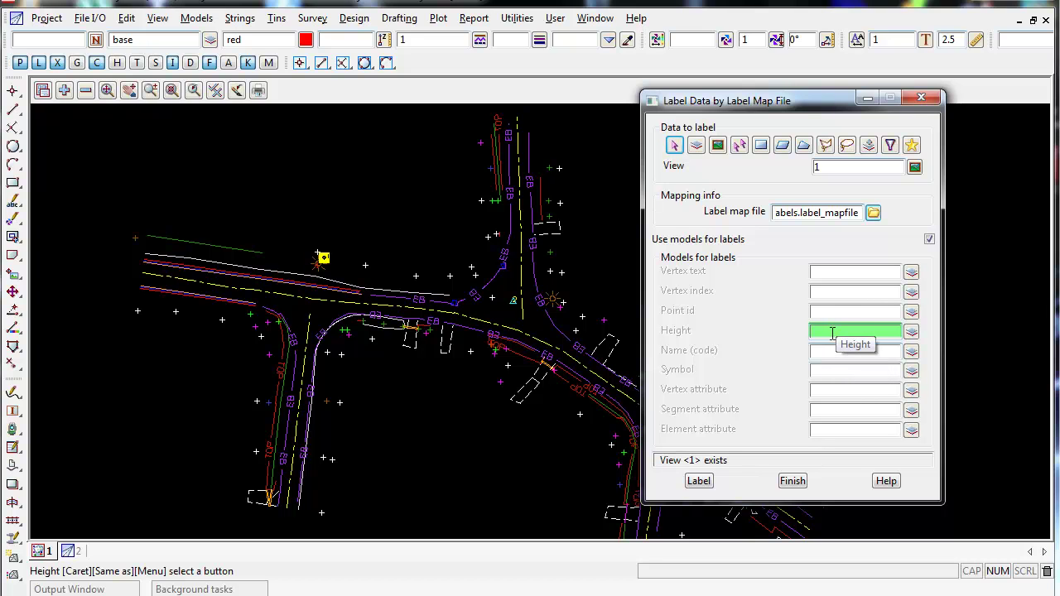
text(height text)
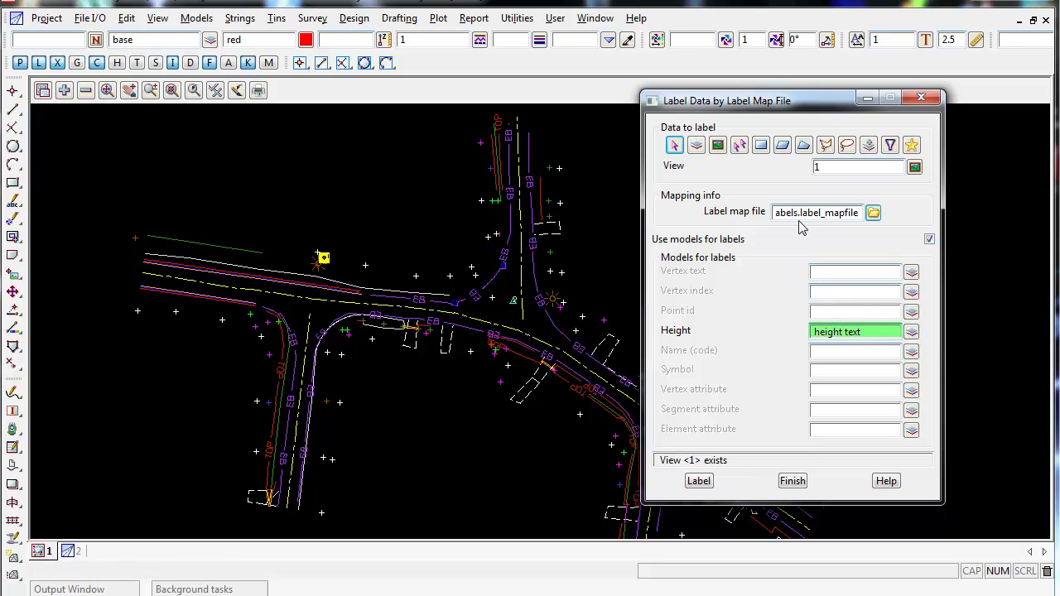
drag(862, 211, 770, 212)
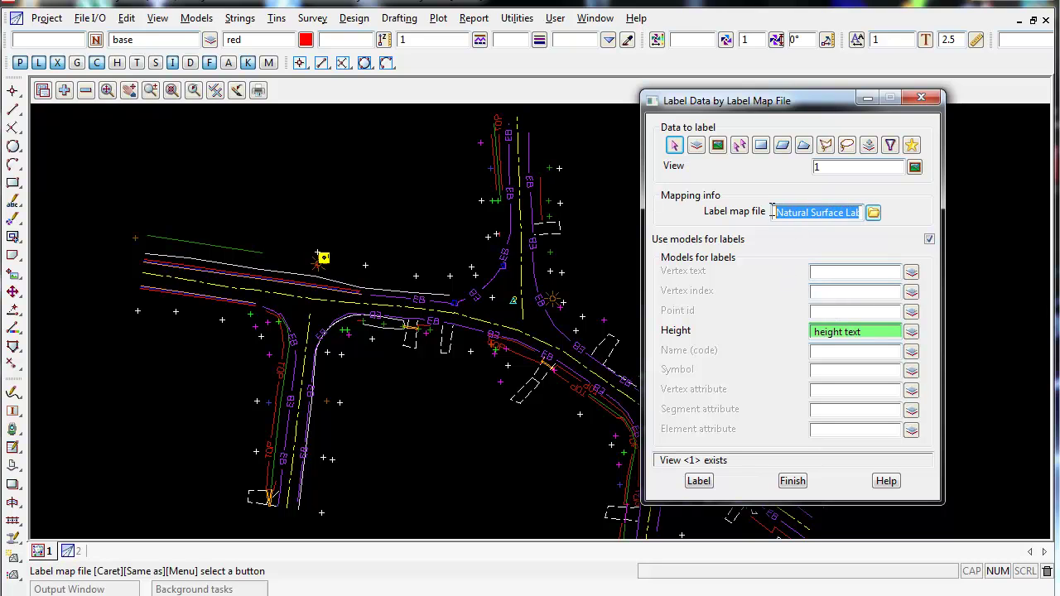
drag(869, 332, 810, 332)
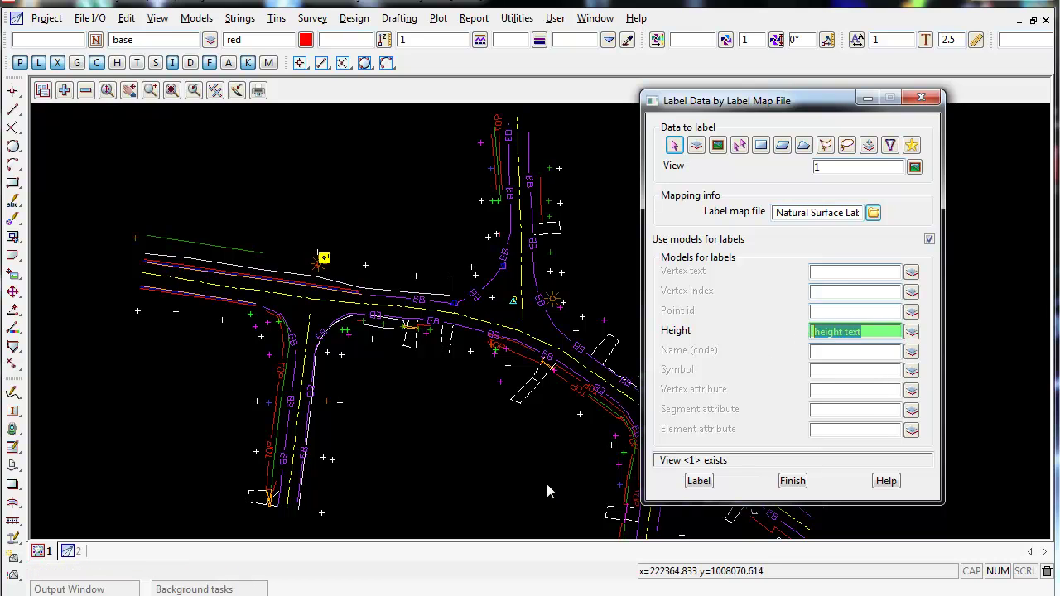
click(699, 482)
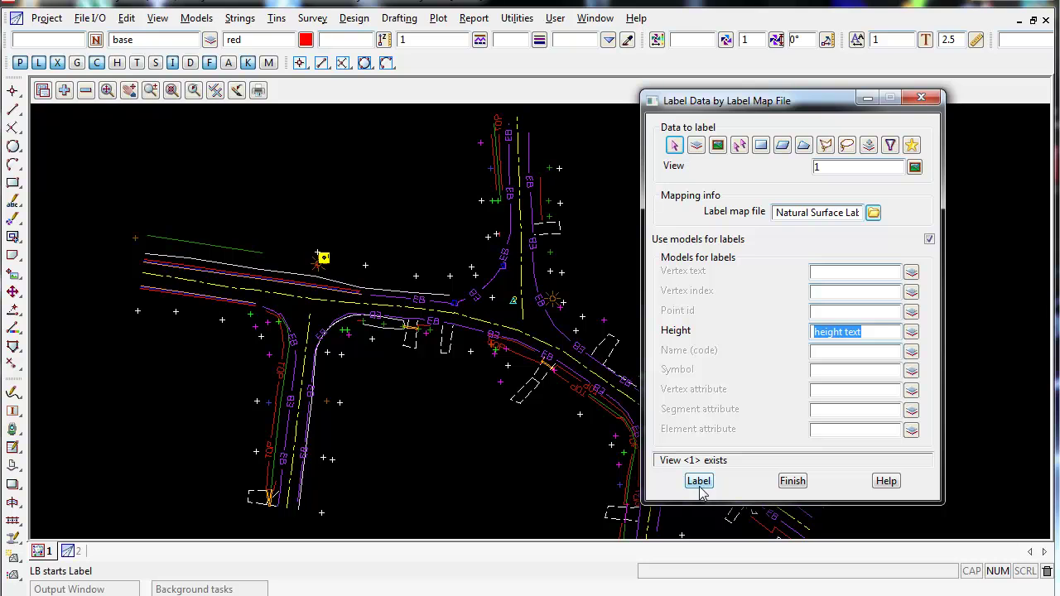
Step: Finish labelling and add the height text model to view 1, showing red labels like 18.274
click(700, 482)
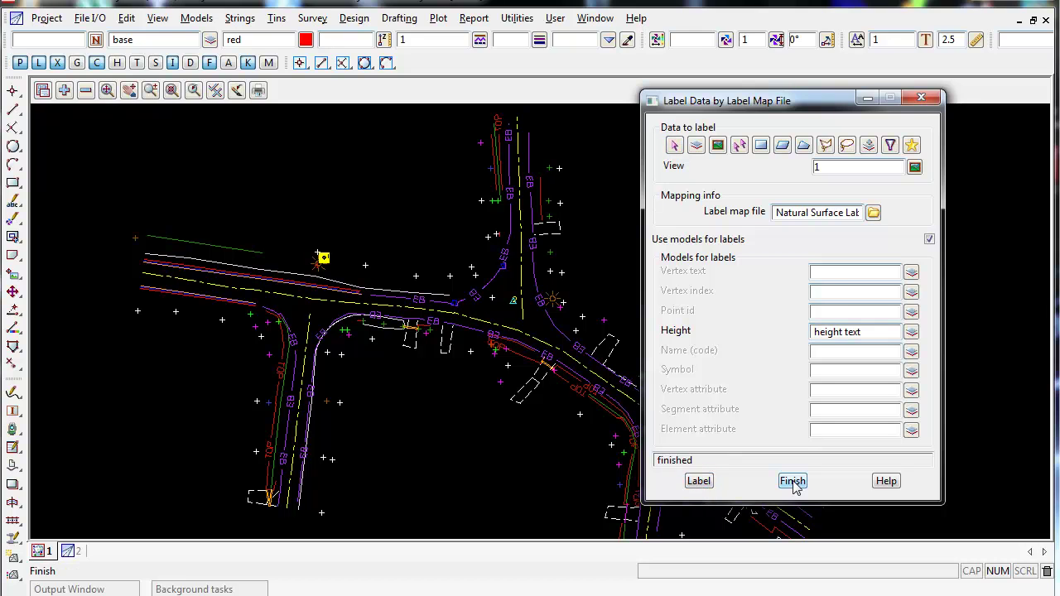
click(816, 331)
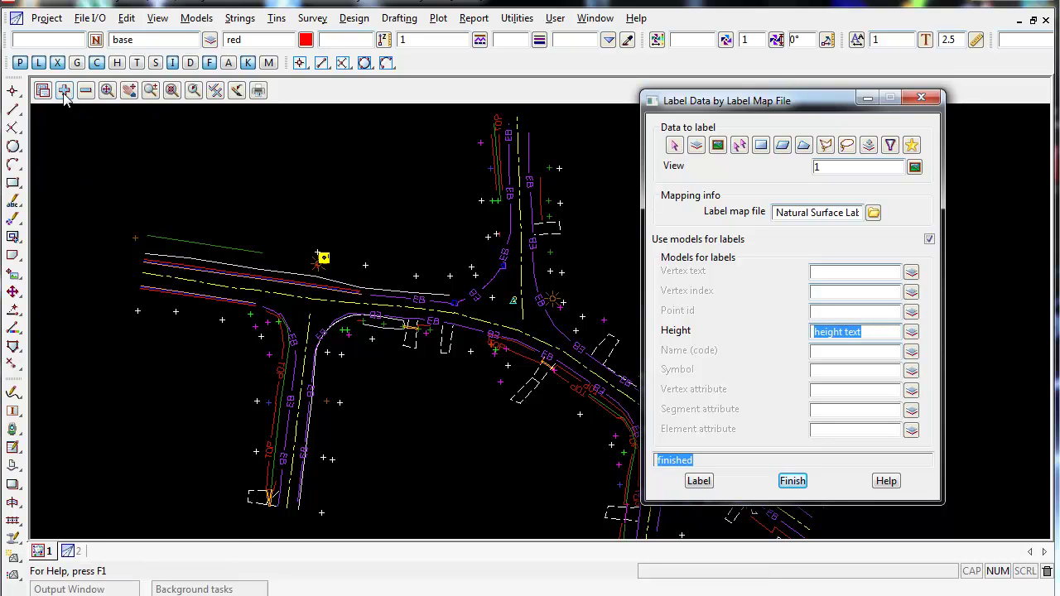
click(64, 91)
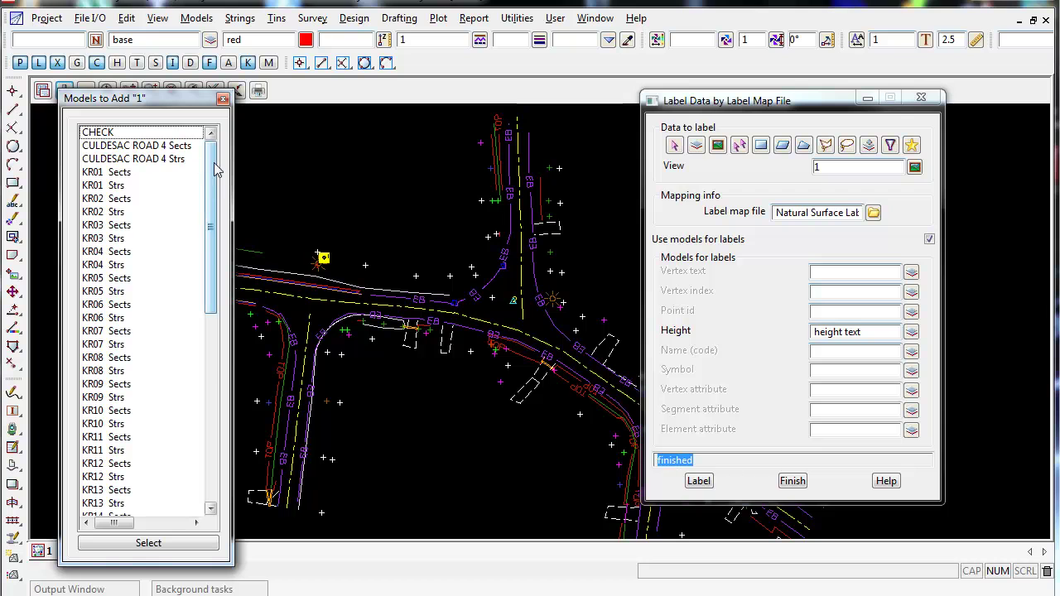
drag(213, 169, 207, 342)
click(97, 438)
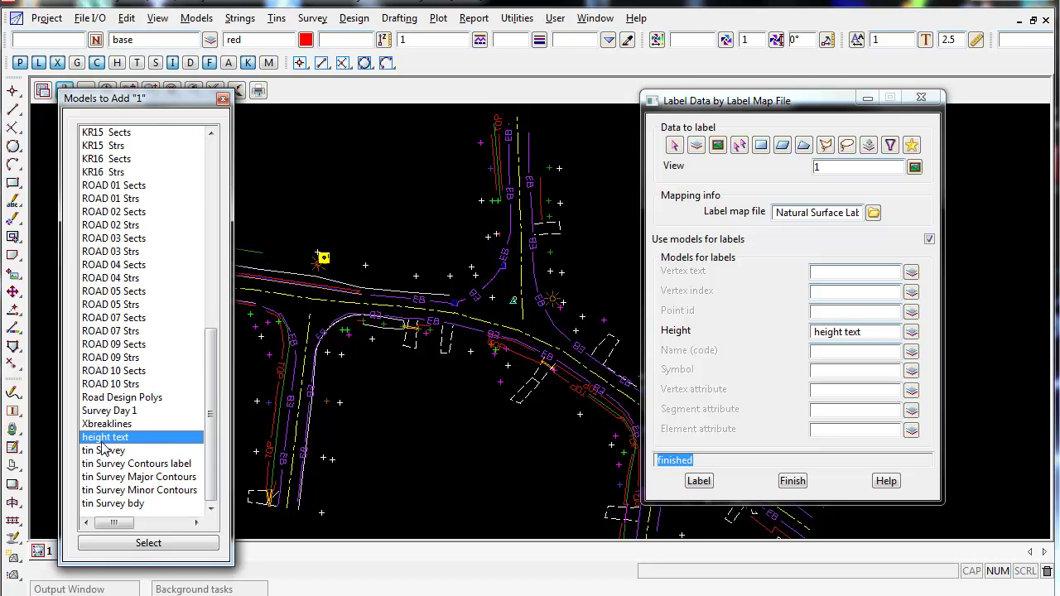
click(149, 543)
scroll(358, 280, up, 3)
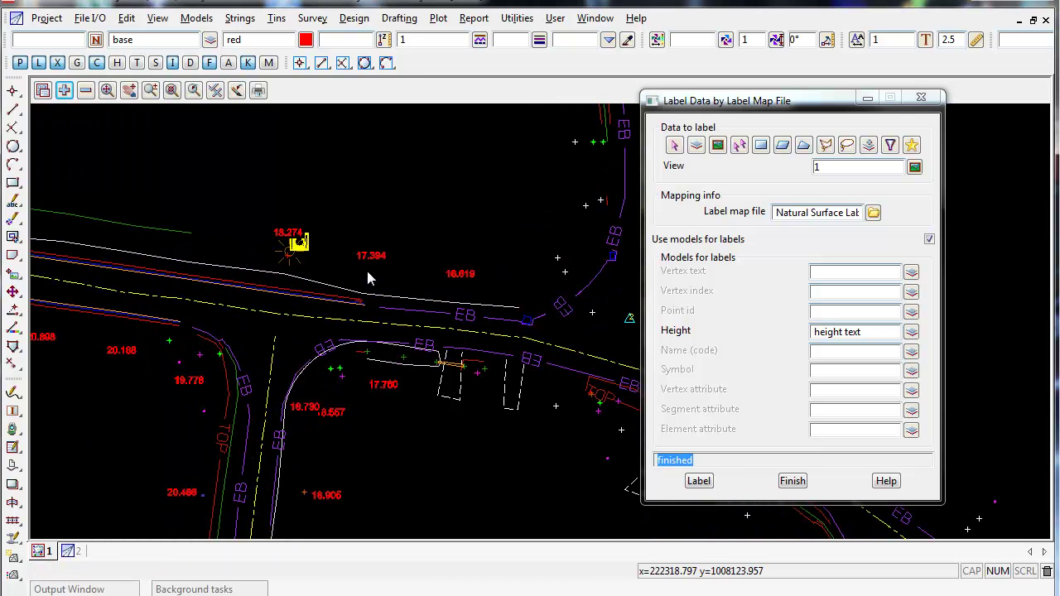
scroll(369, 279, up, 1)
scroll(371, 260, up, 1)
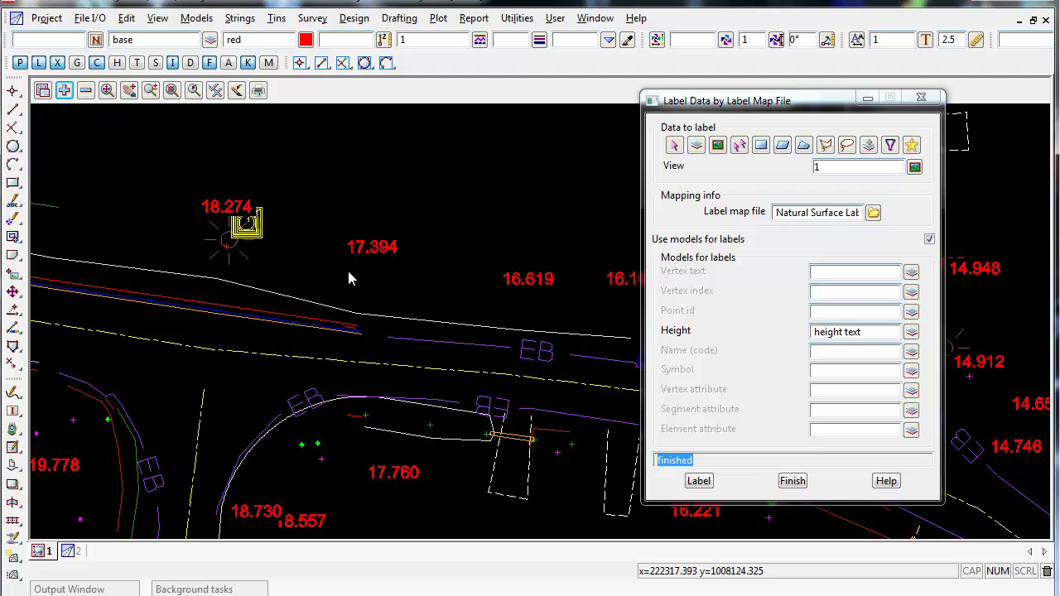
scroll(357, 264, down, 1)
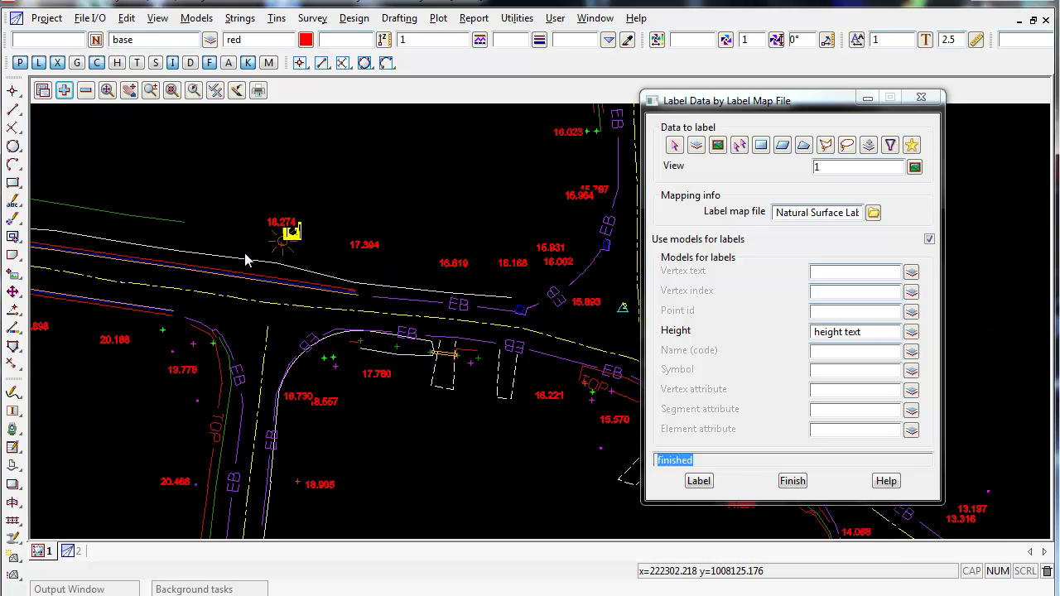
Step: Open Label Map File Create/Edit and select Natural Surface Labels.label_mapfile as its file
click(94, 20)
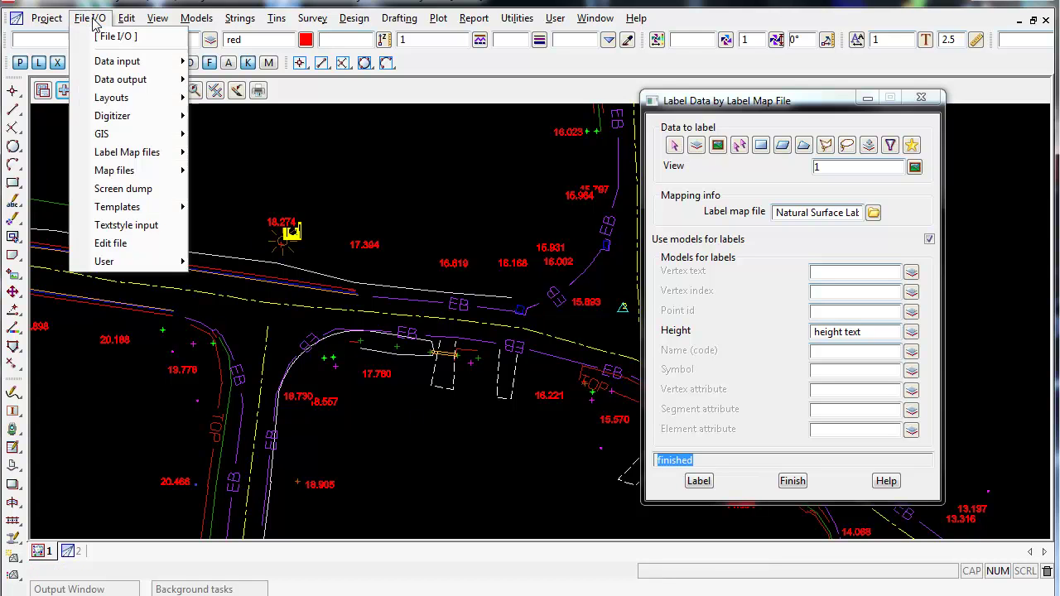
mouse_move(134, 158)
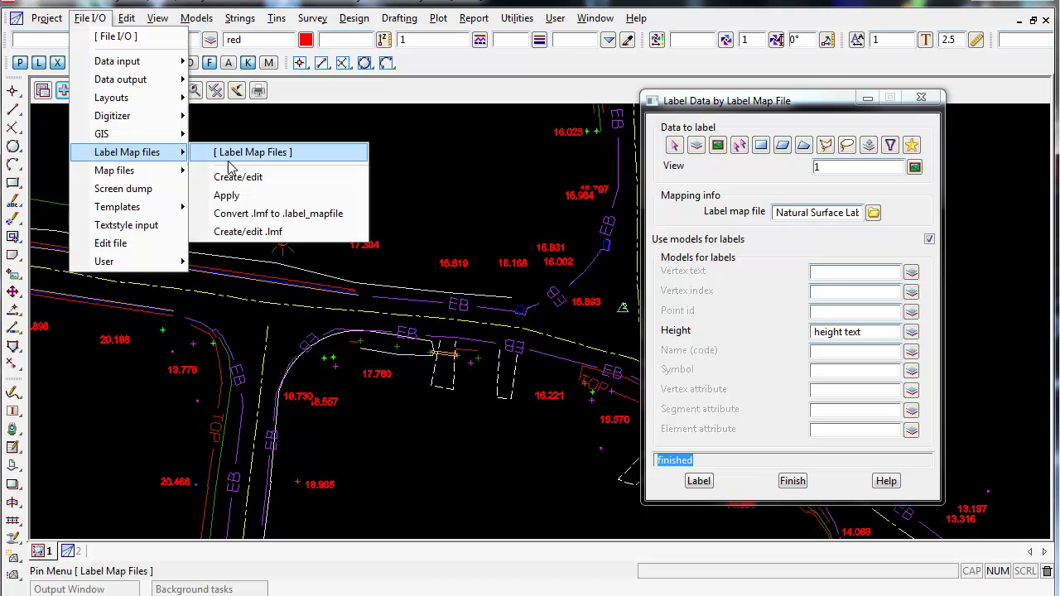
click(265, 182)
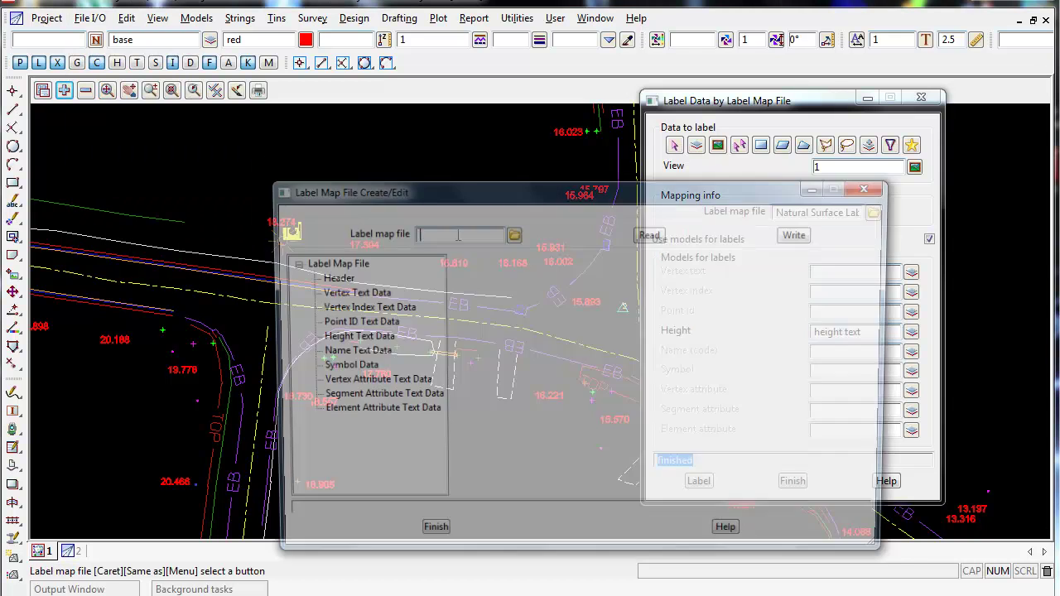
drag(450, 199, 276, 94)
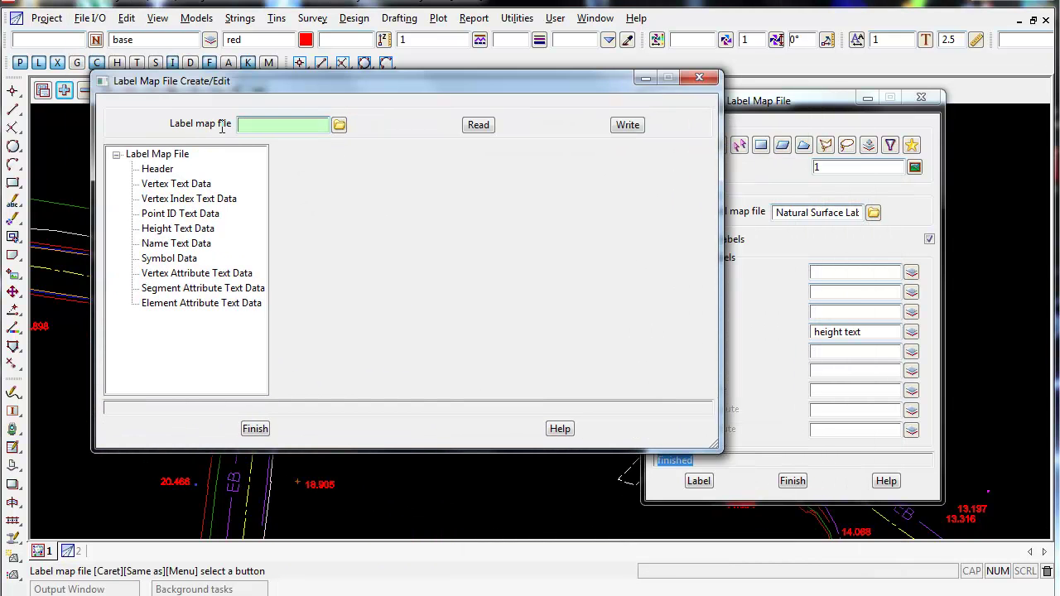
click(339, 125)
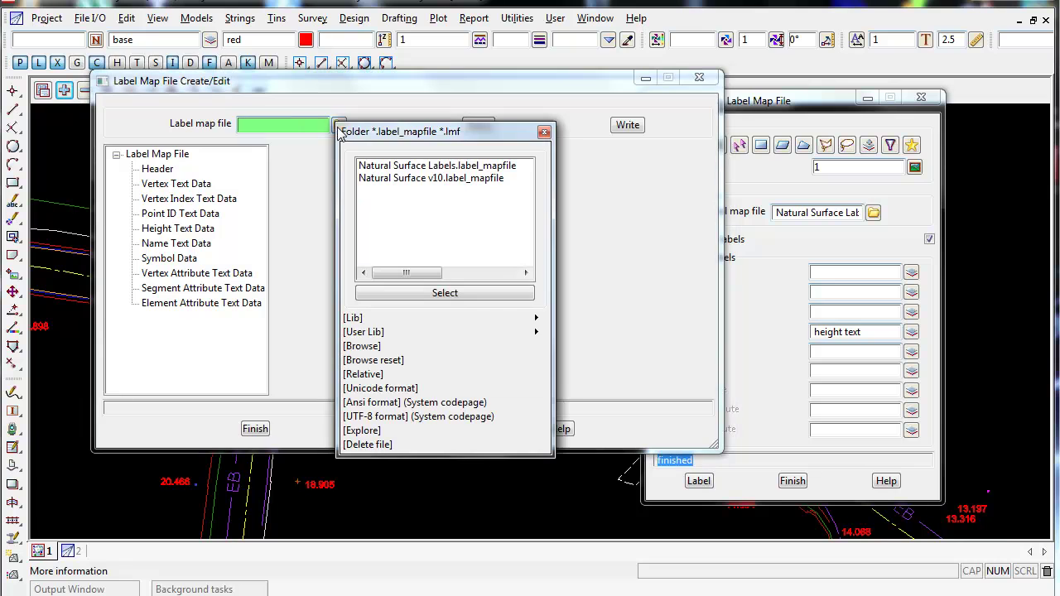
click(411, 168)
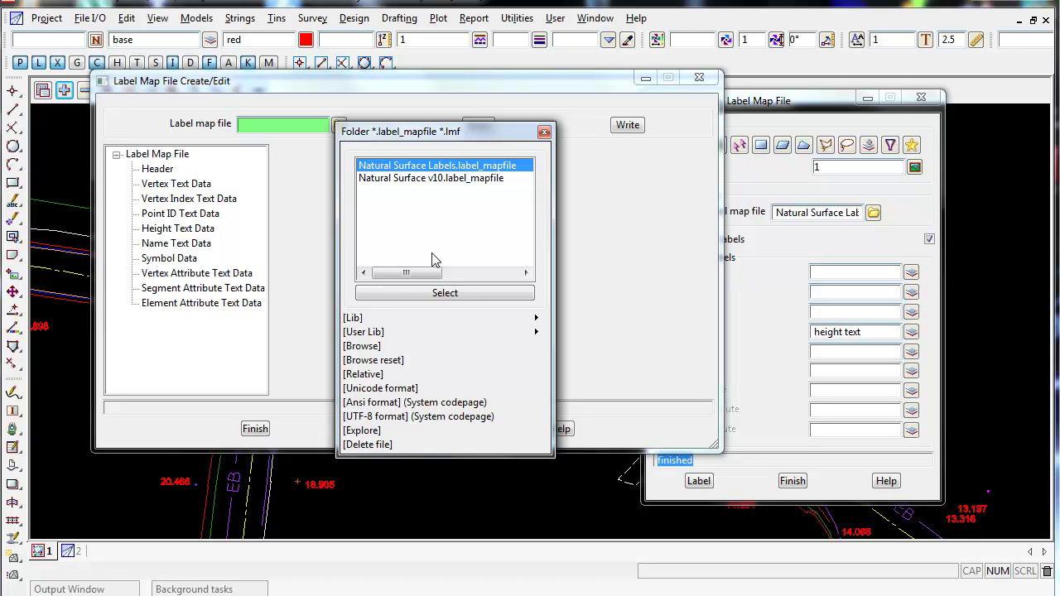
click(400, 294)
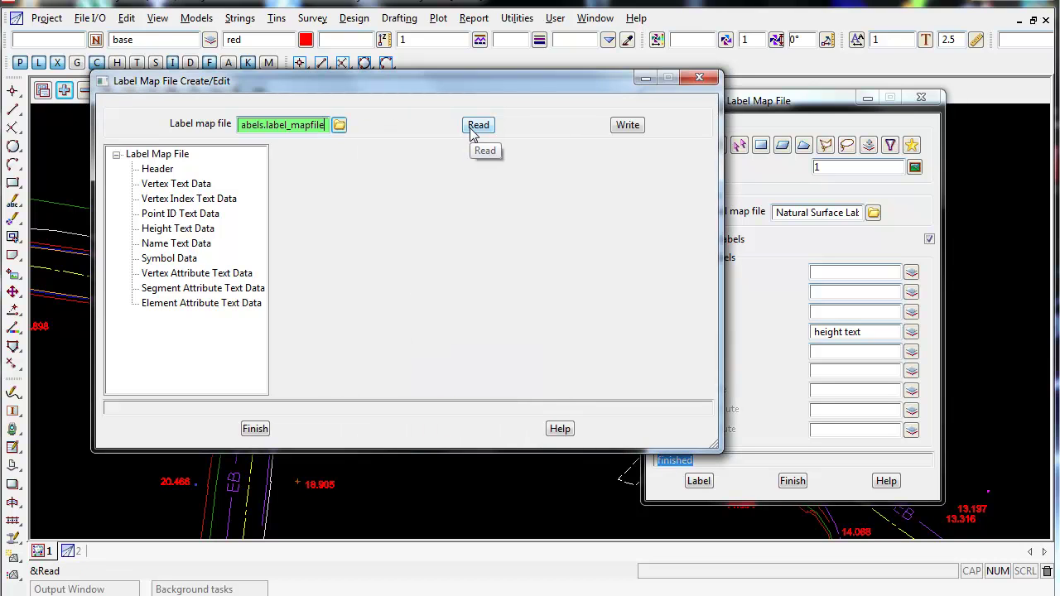
Step: Read the map file and show its Height Text Data row: NS, Arial, precision 3, 'height text'
click(469, 127)
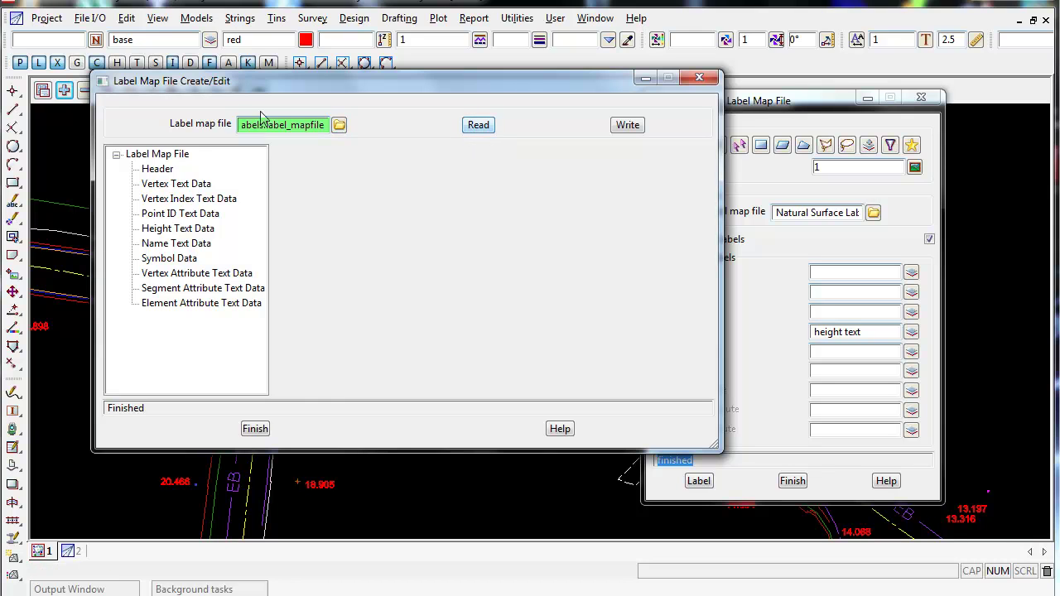
click(156, 231)
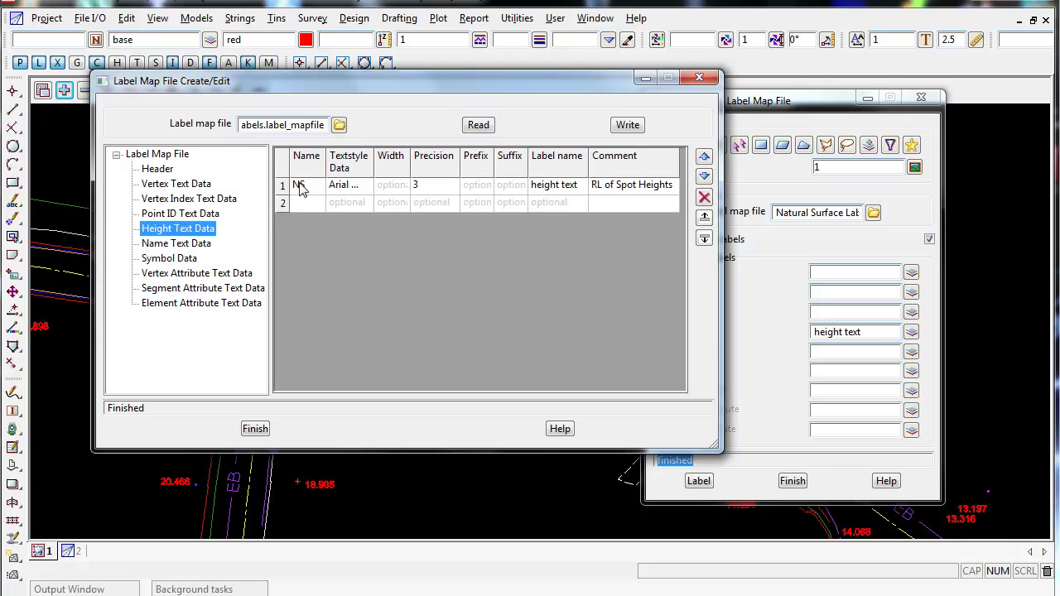
click(583, 188)
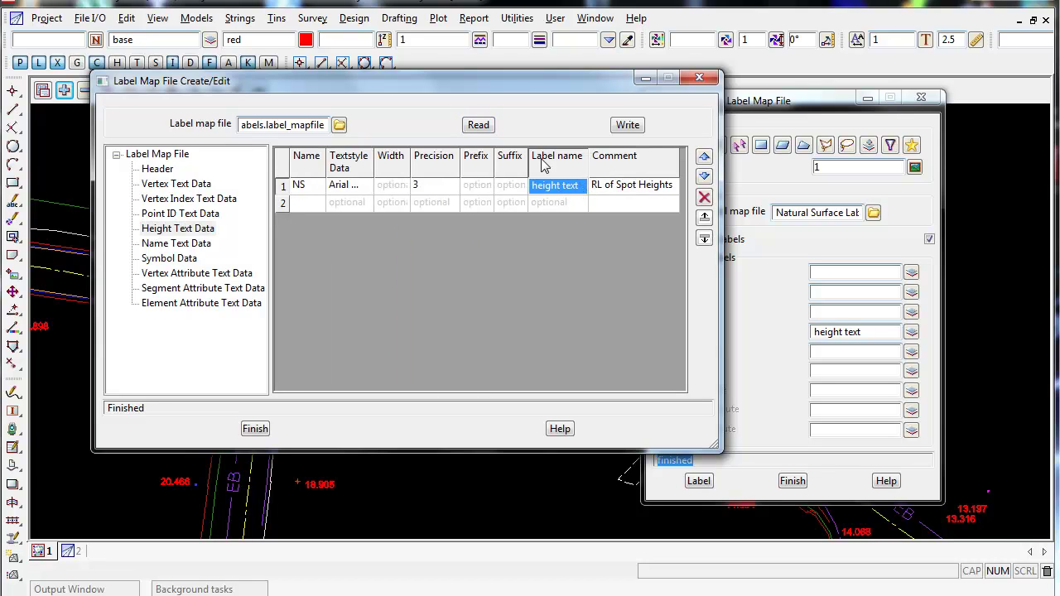
drag(868, 331, 778, 334)
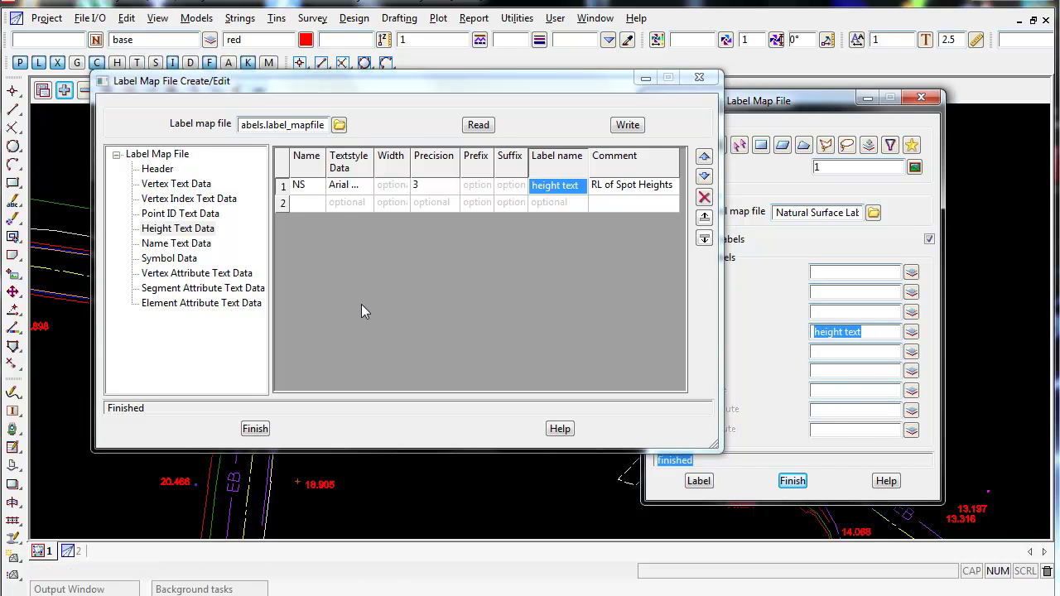
drag(317, 76, 543, 100)
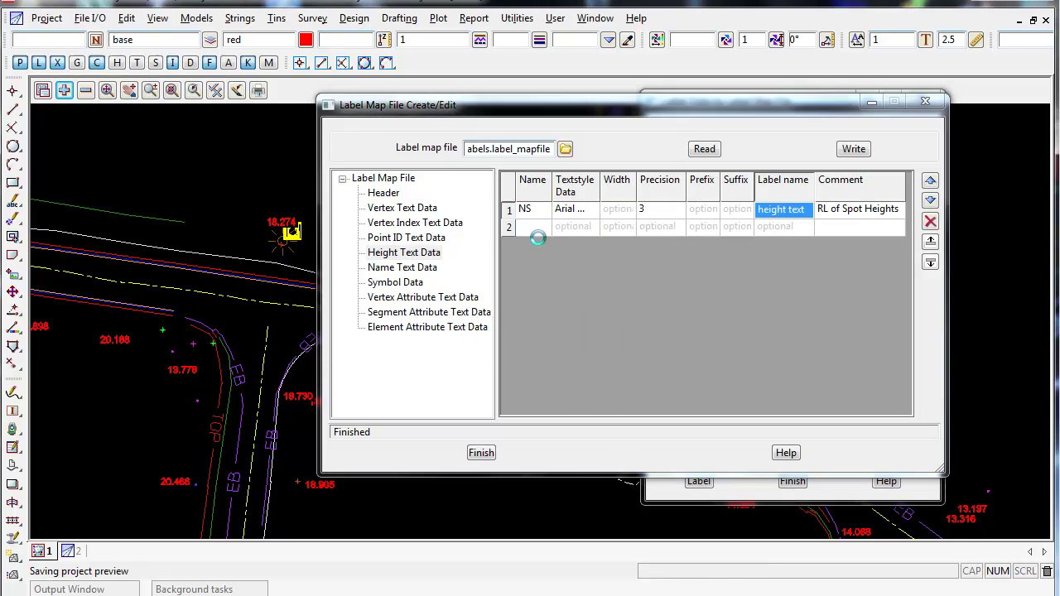
Step: Open the Arial text style for height labels and set colour orange with height 2
click(579, 214)
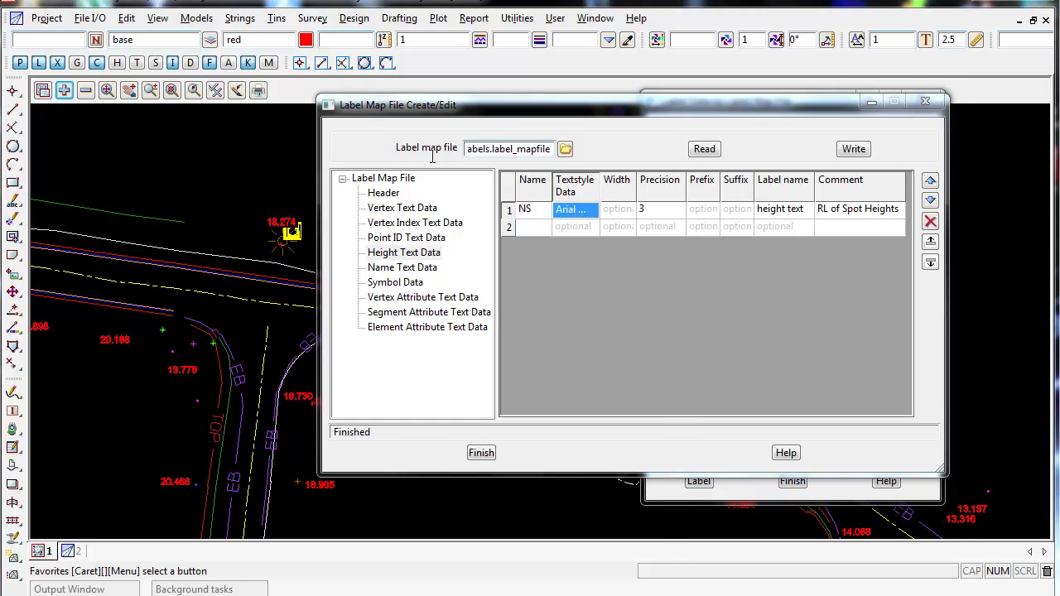
click(580, 213)
drag(379, 122, 478, 88)
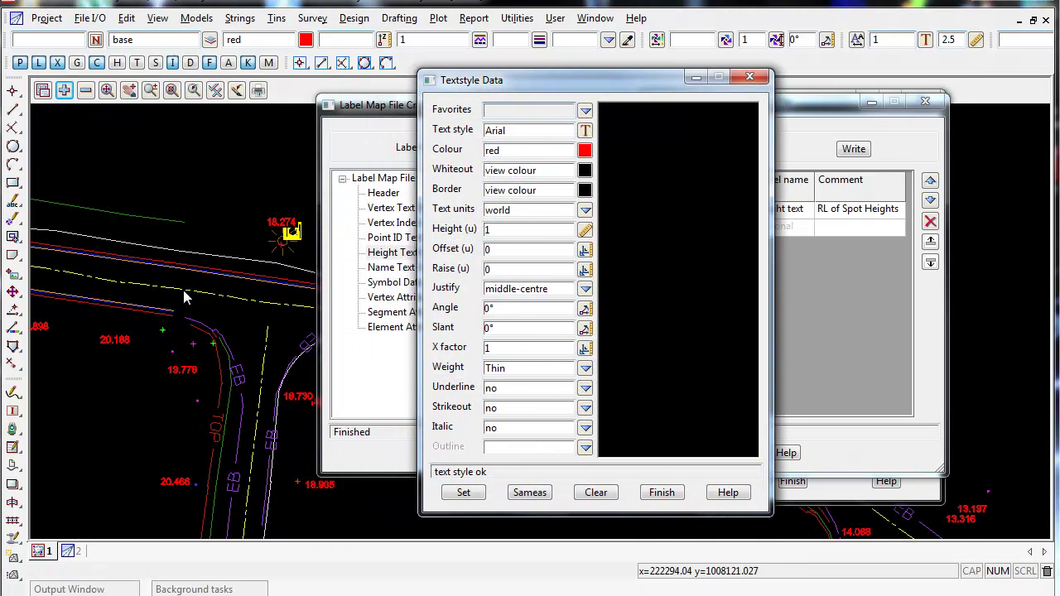
click(586, 153)
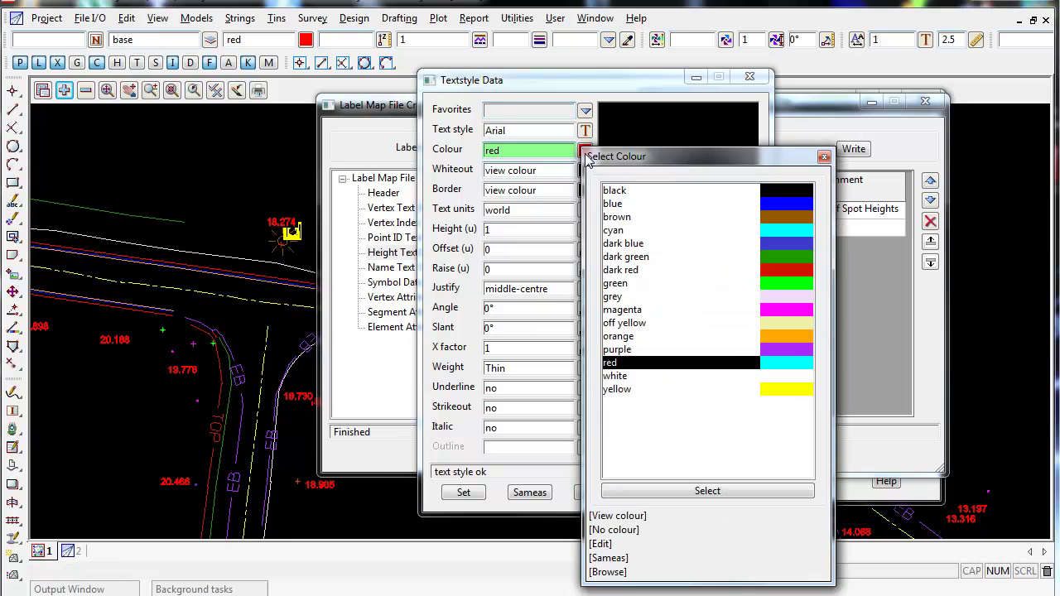
double_click(784, 337)
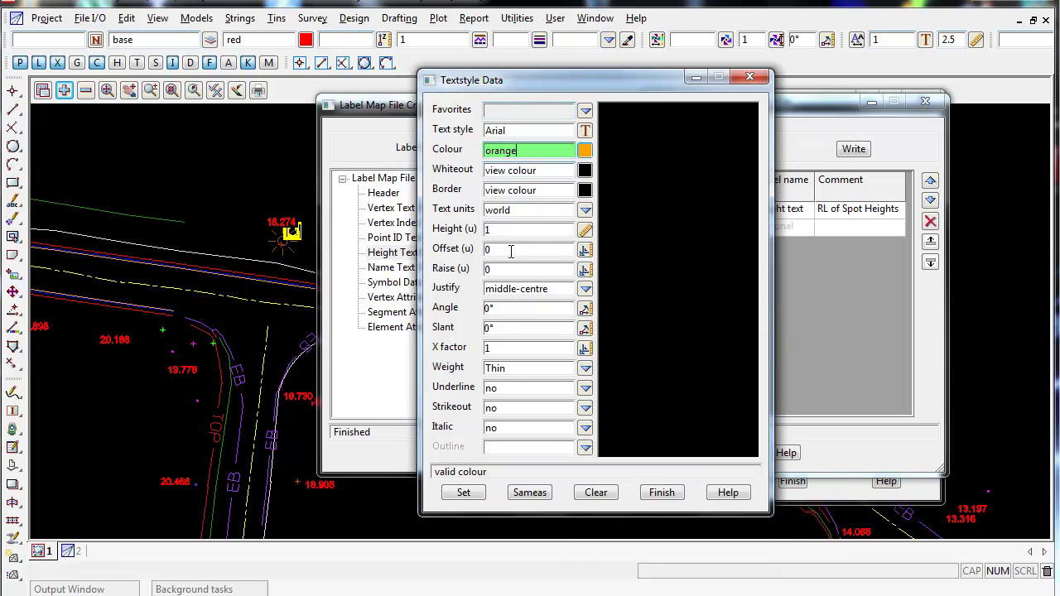
text(2)
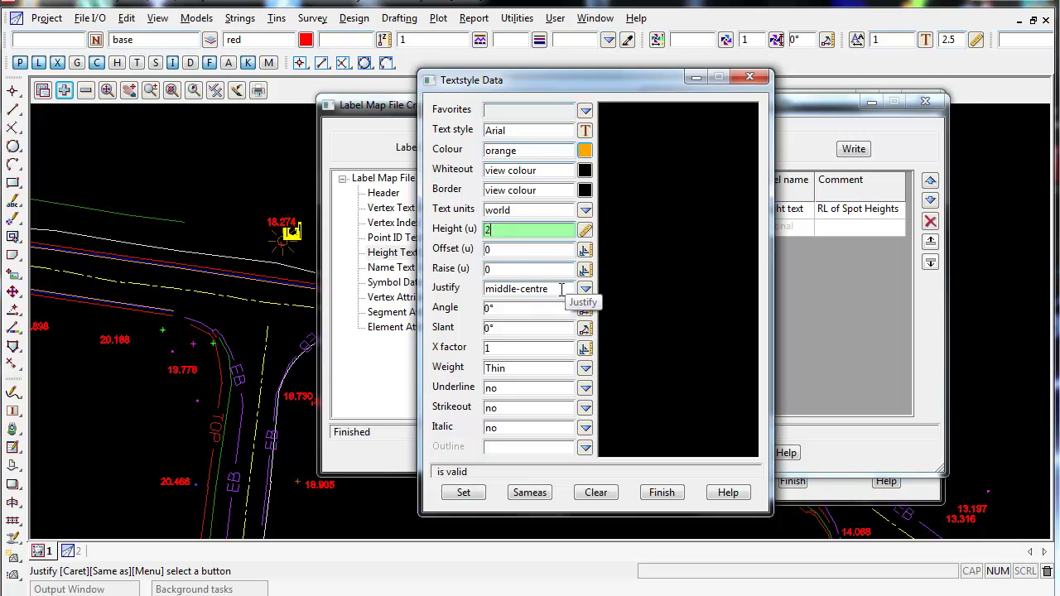
scroll(182, 373, up, 3)
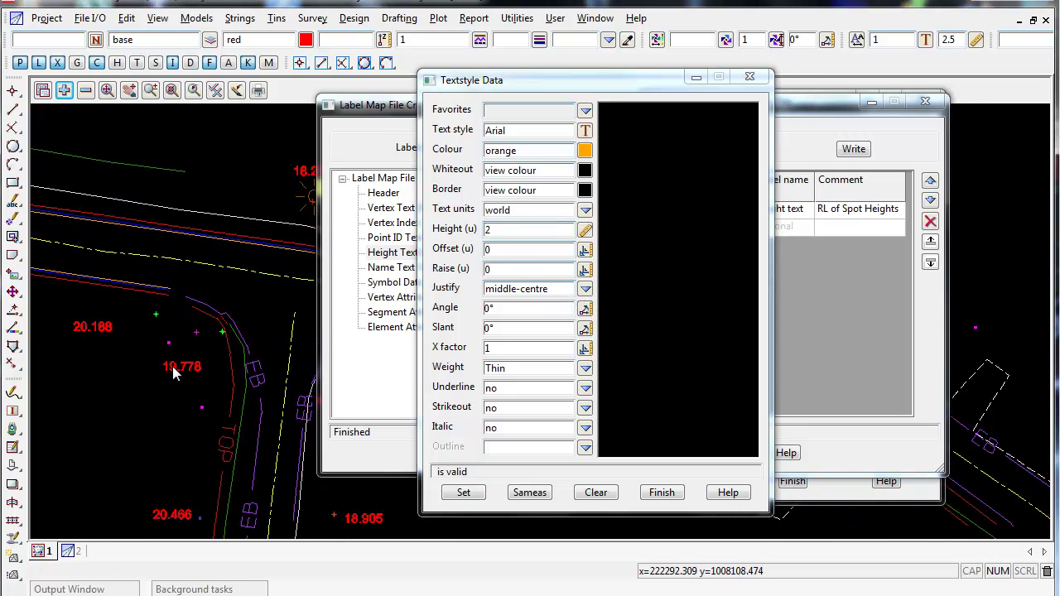
scroll(183, 373, up, 3)
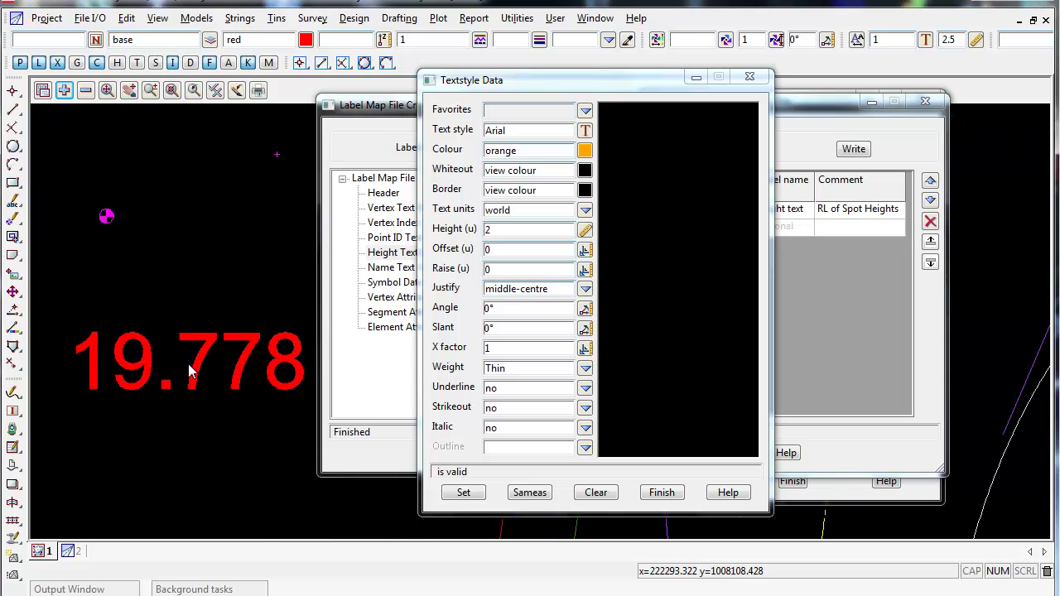
click(184, 367)
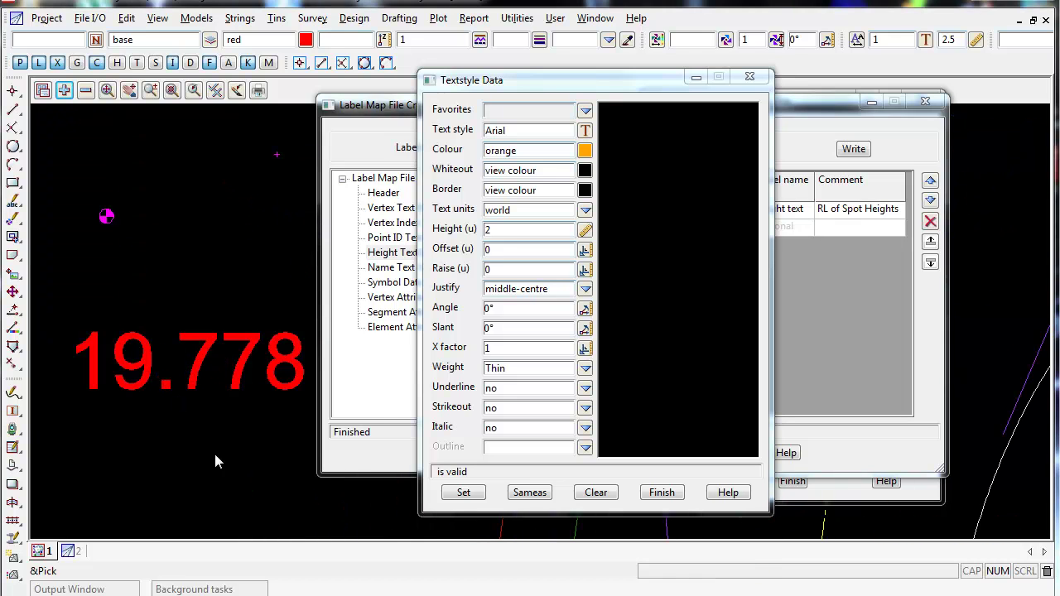
click(182, 367)
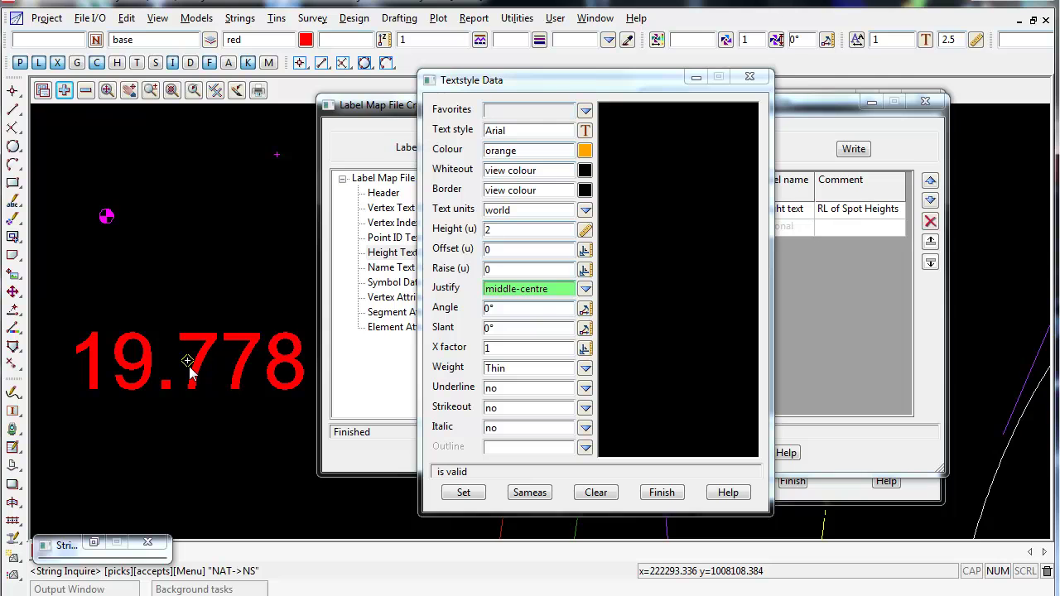
Step: Set the height-label text to bottom-left justification at a 45° angle and apply it
click(583, 290)
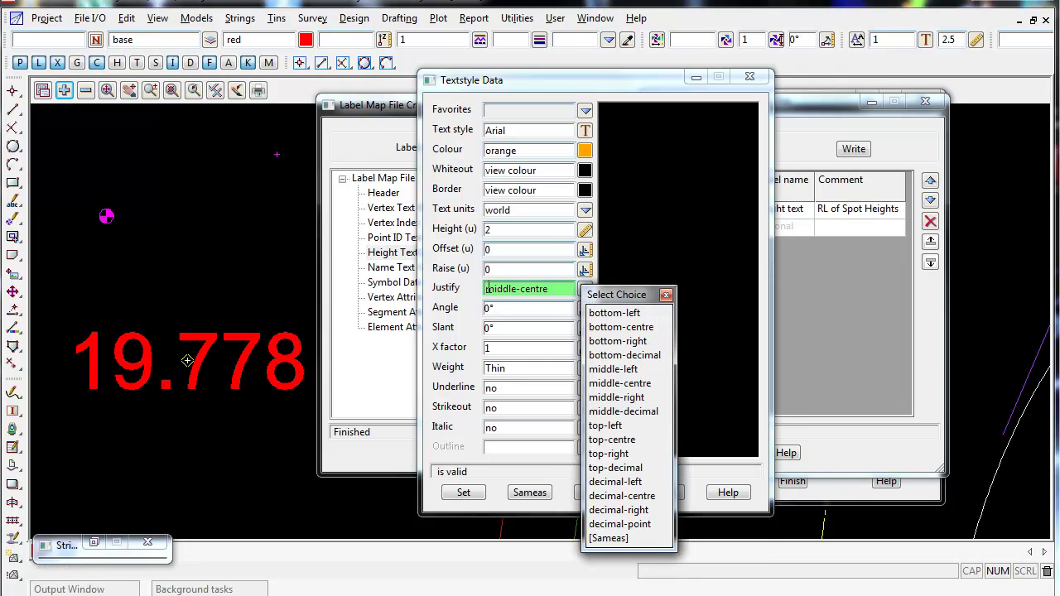
click(614, 314)
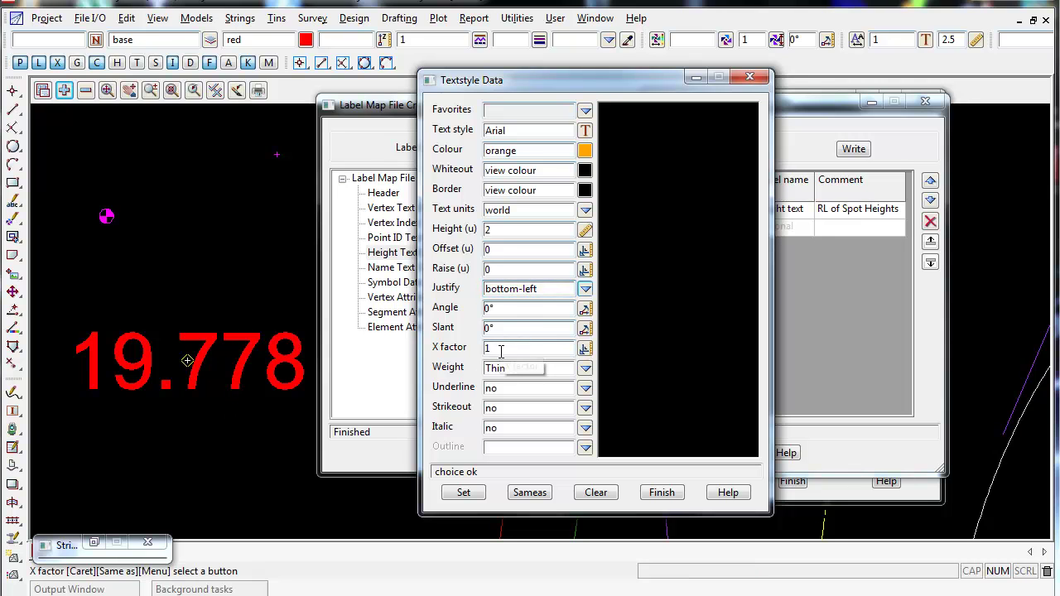
click(505, 309)
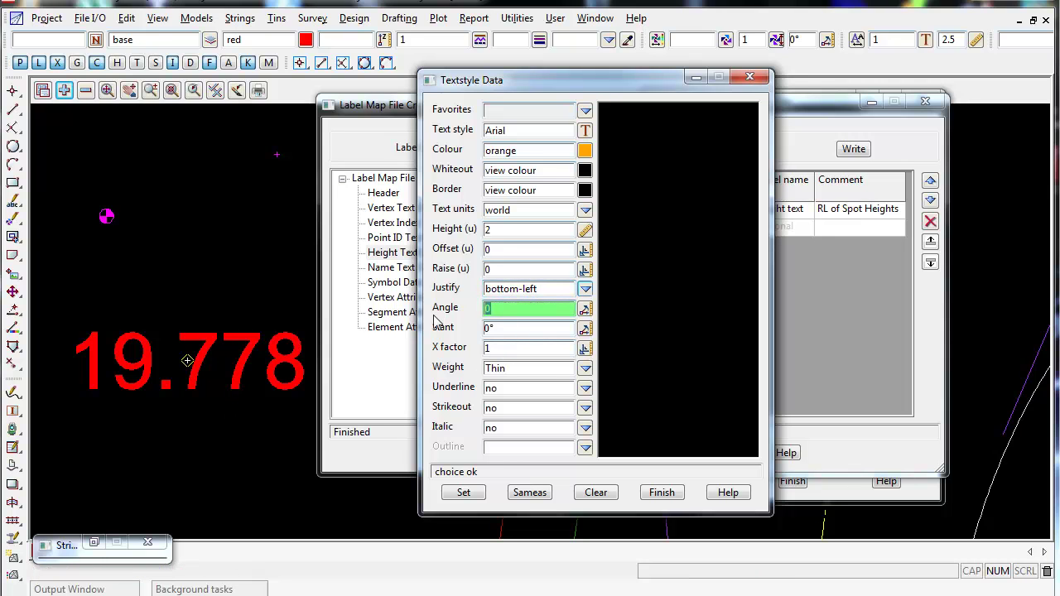
text(45)
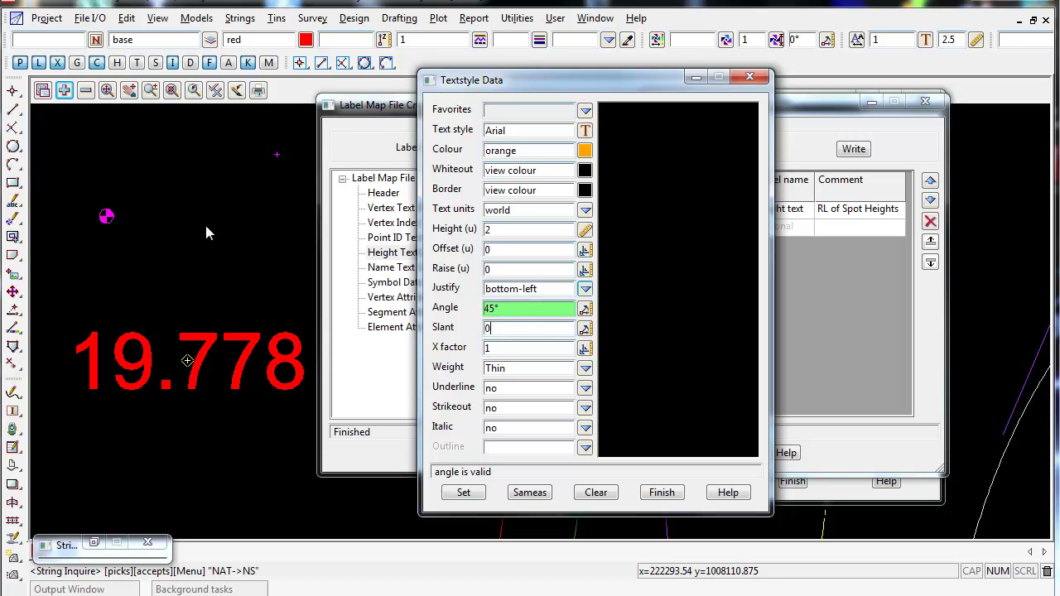
click(468, 493)
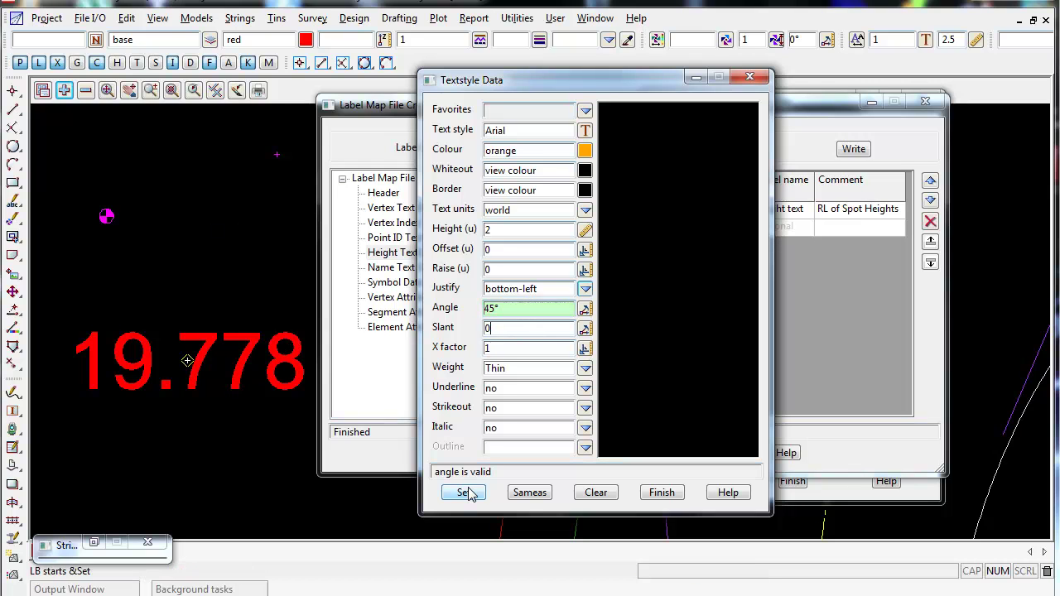
Step: Accept the text style, write the map as a new Labels_Rev1 file, and close the editor
click(667, 493)
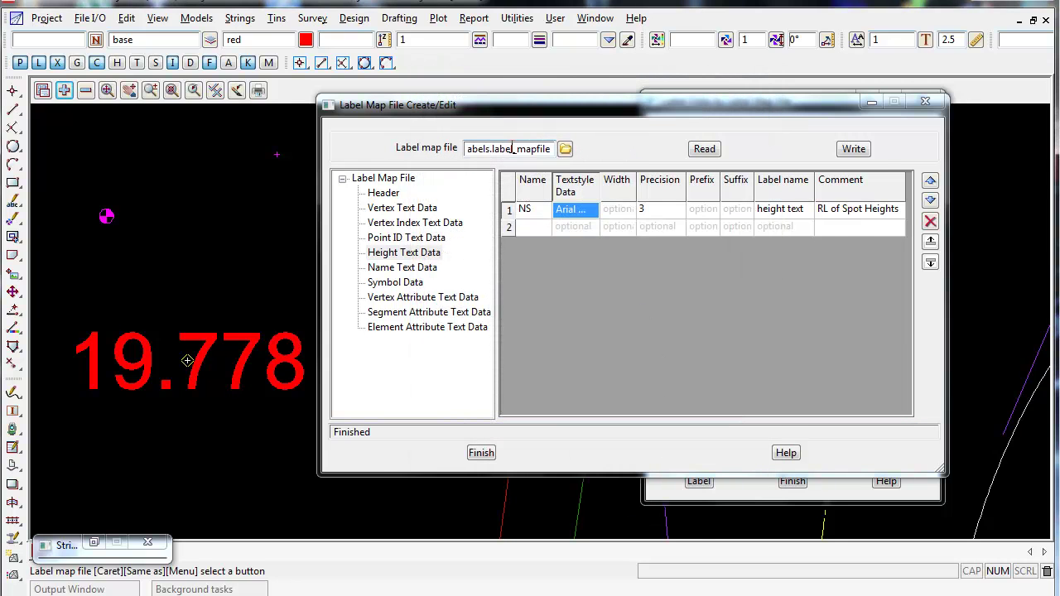
click(490, 149)
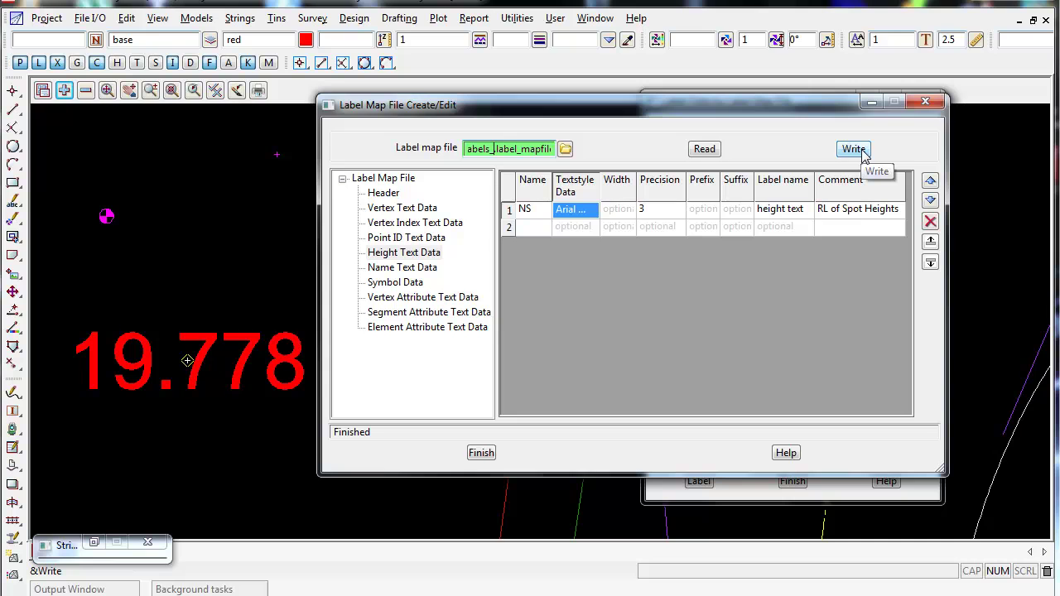
text(Rev1.)
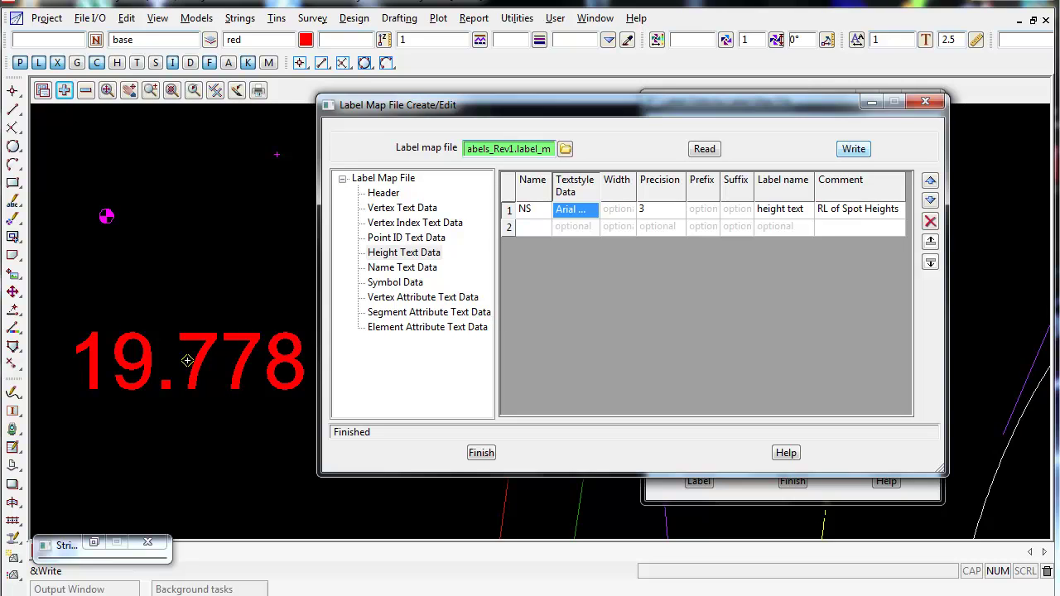
key(Return)
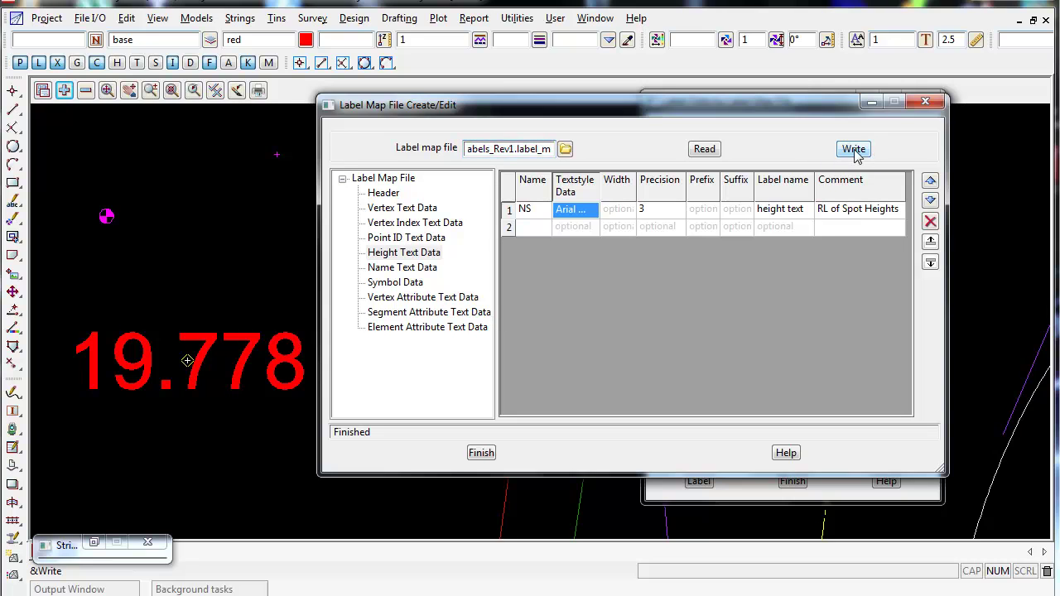
click(856, 154)
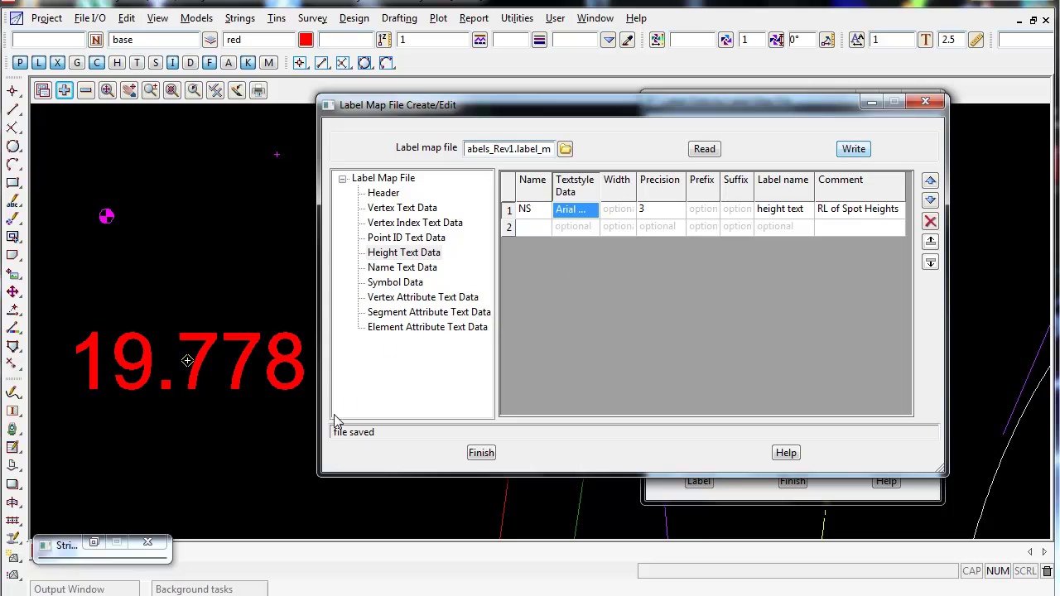
click(383, 432)
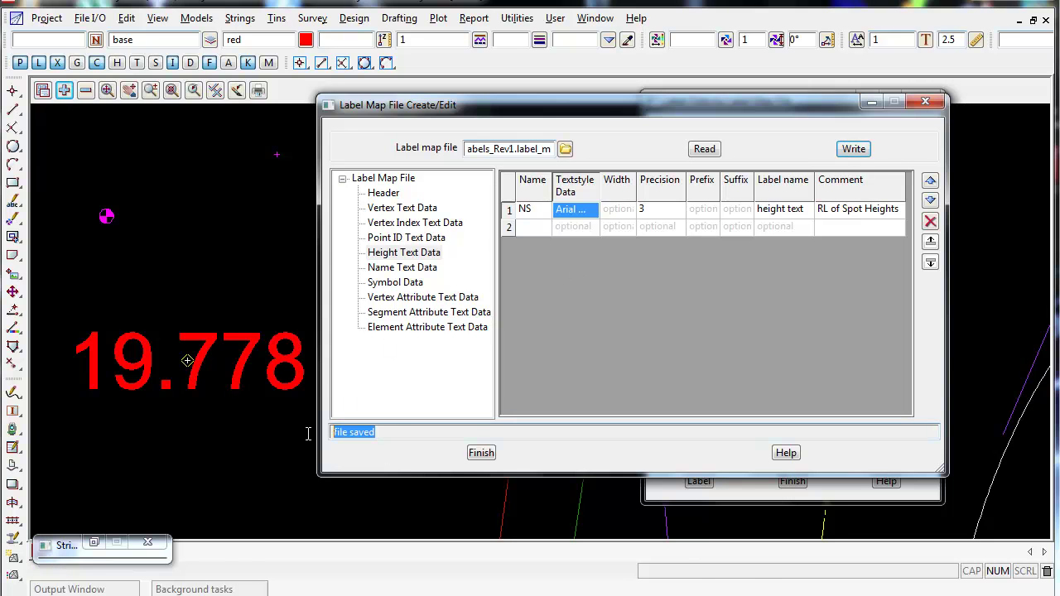
click(482, 455)
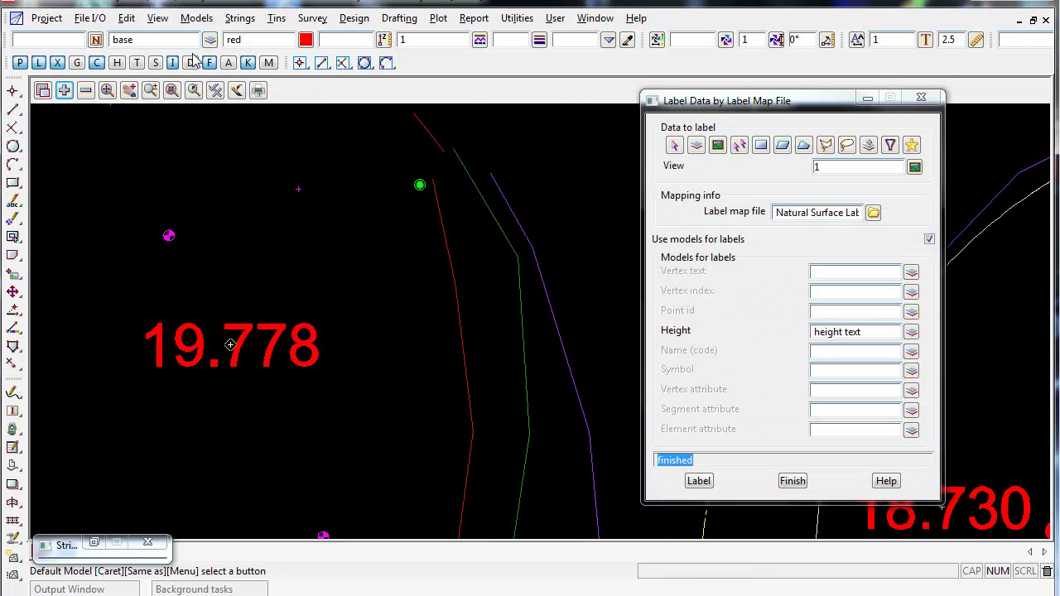
Step: Permanently delete the 'height text' model through Models > Delete, confirming the deletion
scroll(189, 300, down, 5)
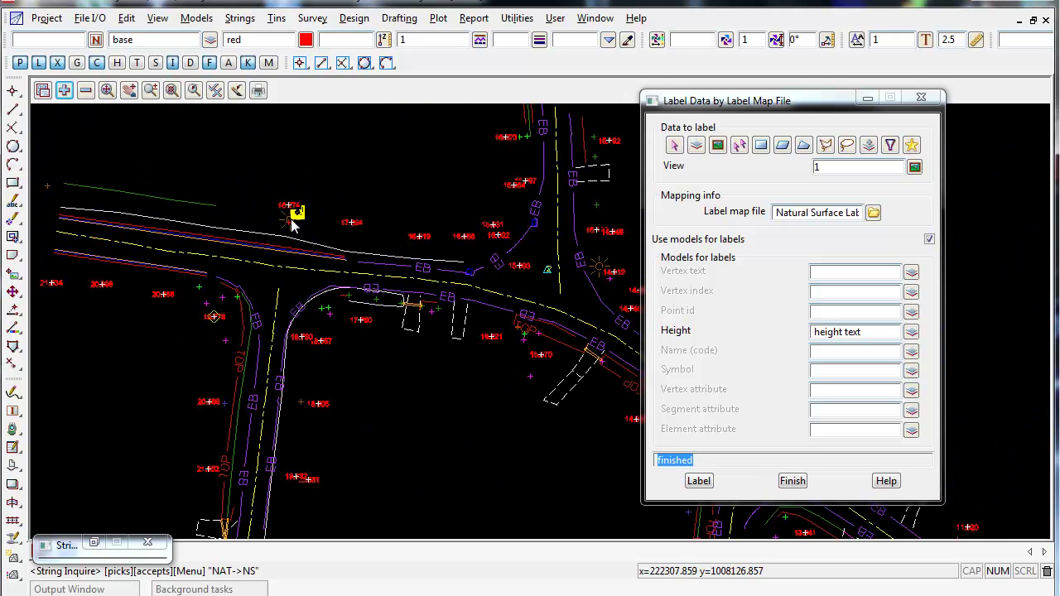
click(867, 291)
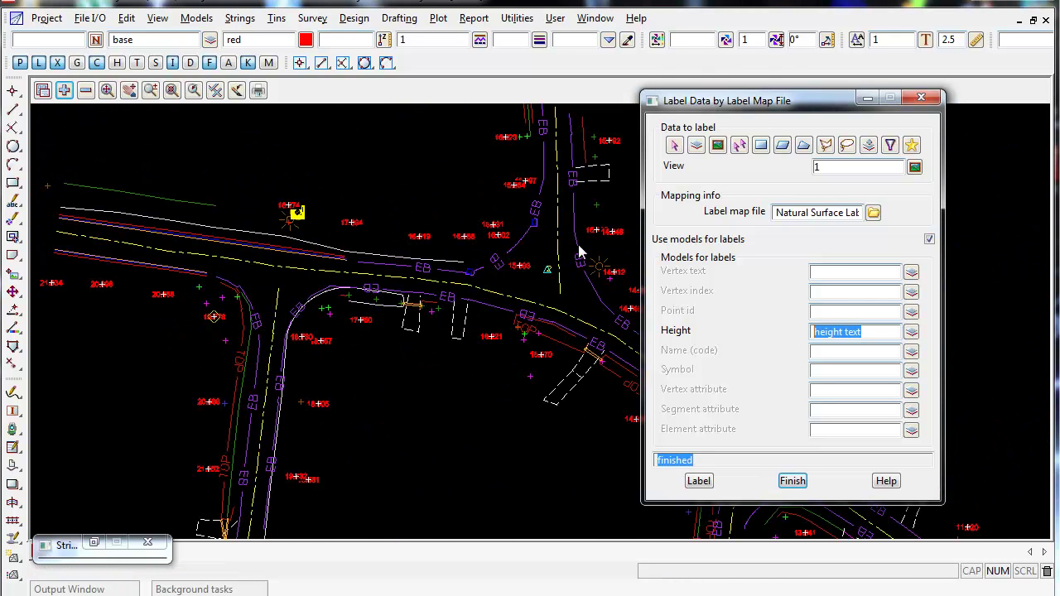
click(203, 20)
mouse_move(254, 262)
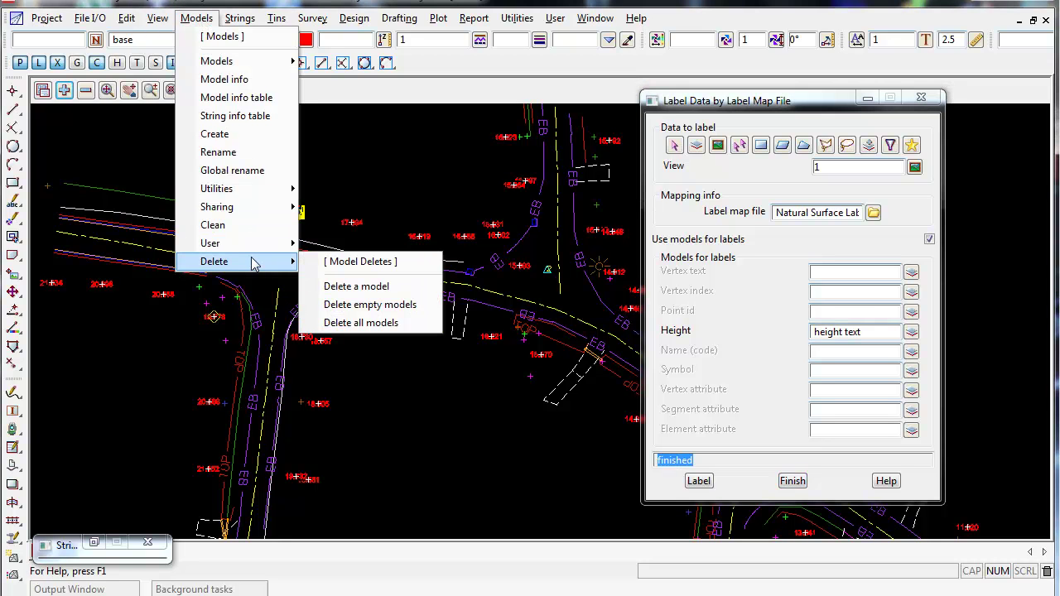
click(369, 287)
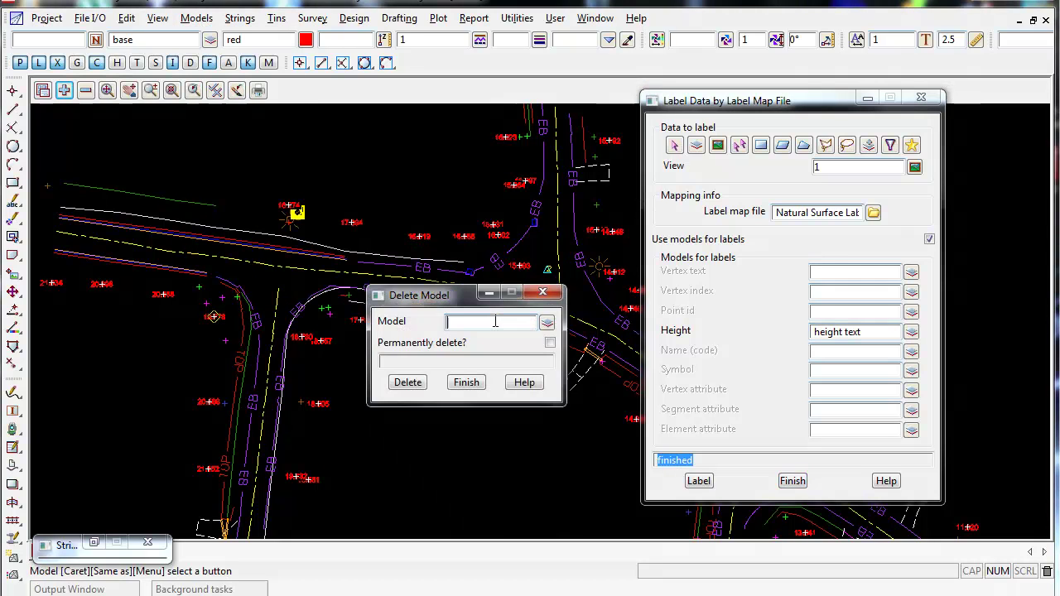
click(548, 323)
drag(698, 327, 689, 532)
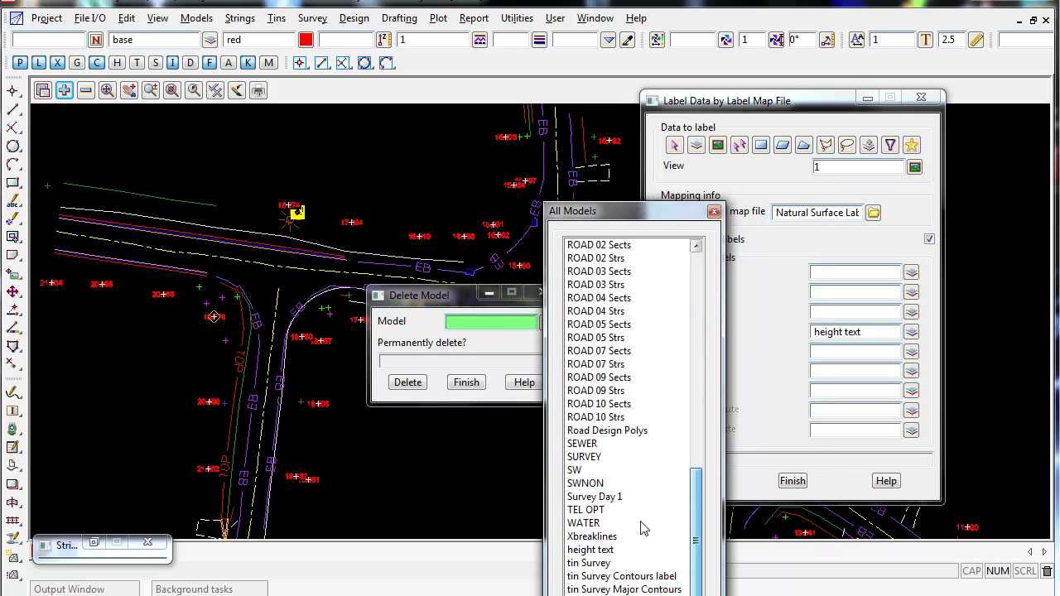
click(589, 549)
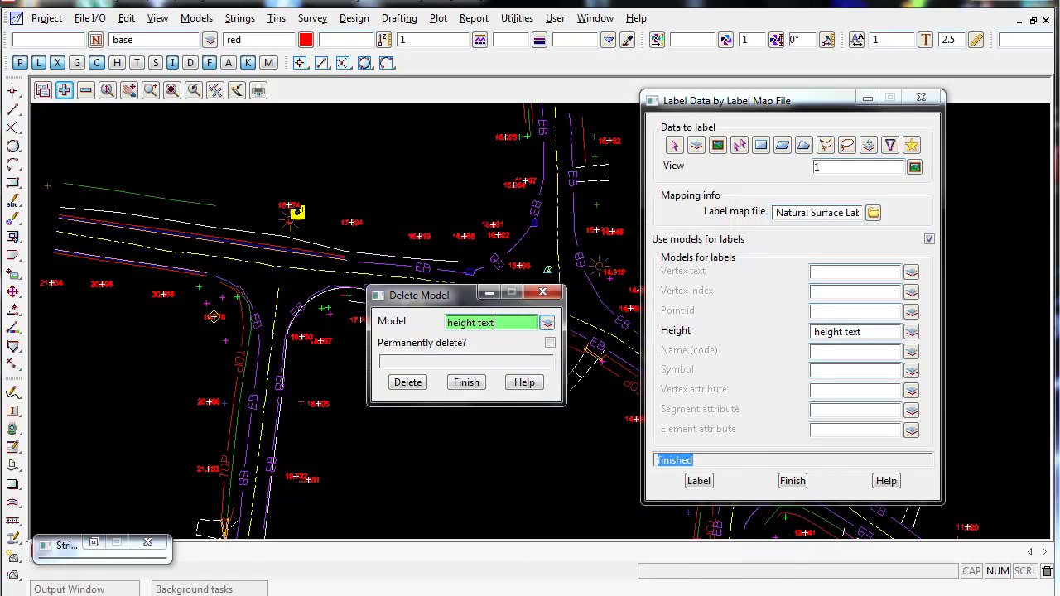
click(550, 342)
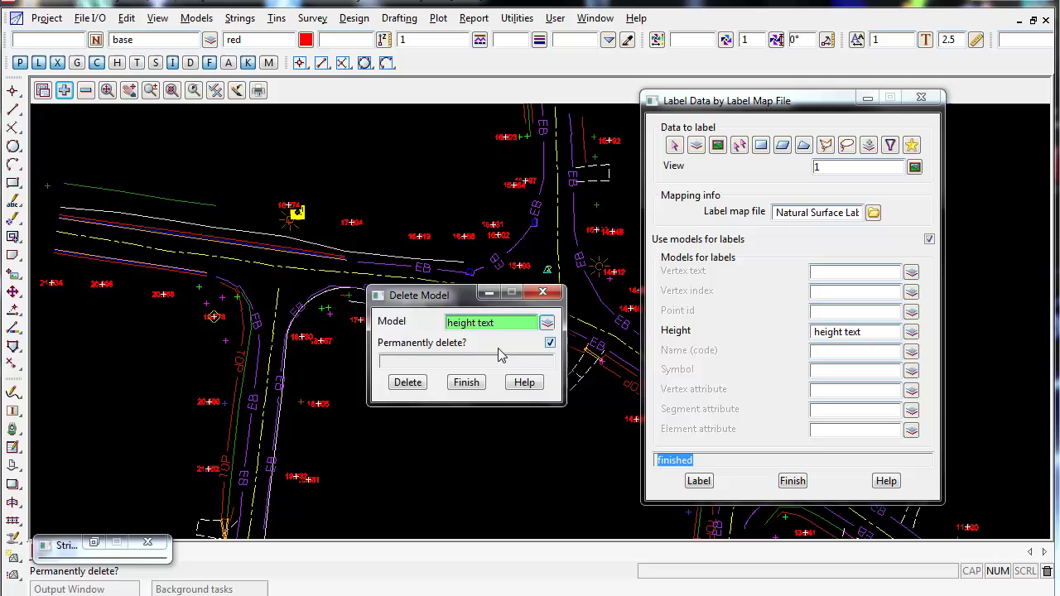
click(411, 384)
click(554, 357)
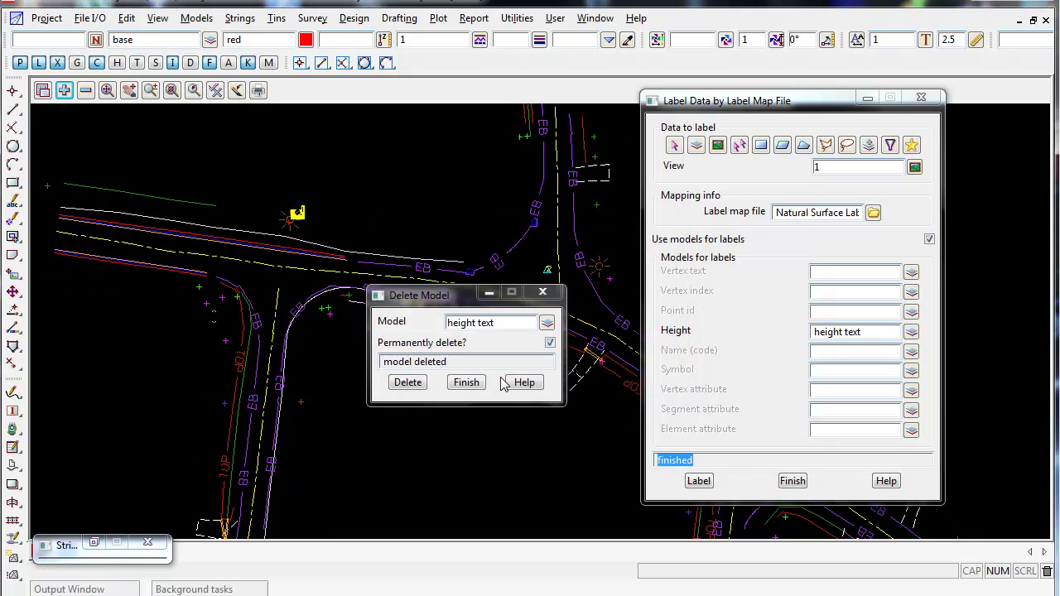
click(467, 384)
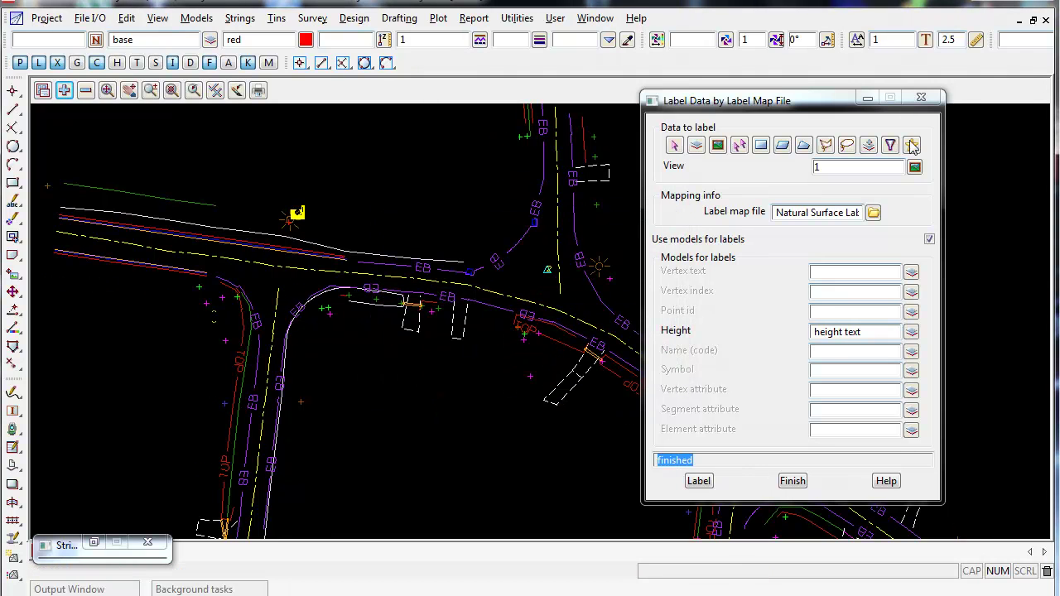
Step: Select Natural Surface Labels_Rev1.label_mapfile as the label map file
click(717, 213)
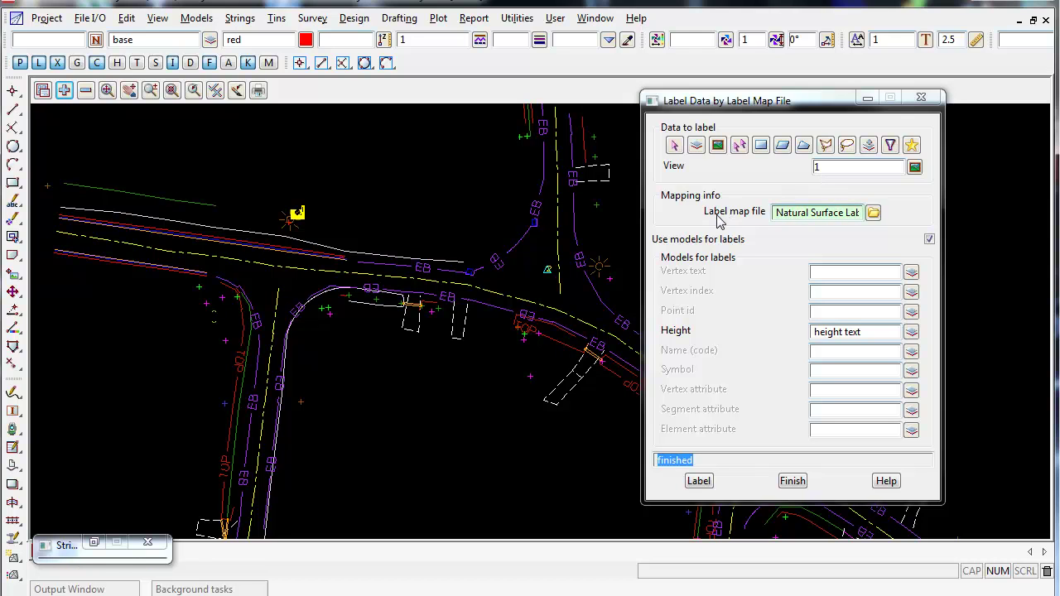
click(873, 213)
click(1004, 266)
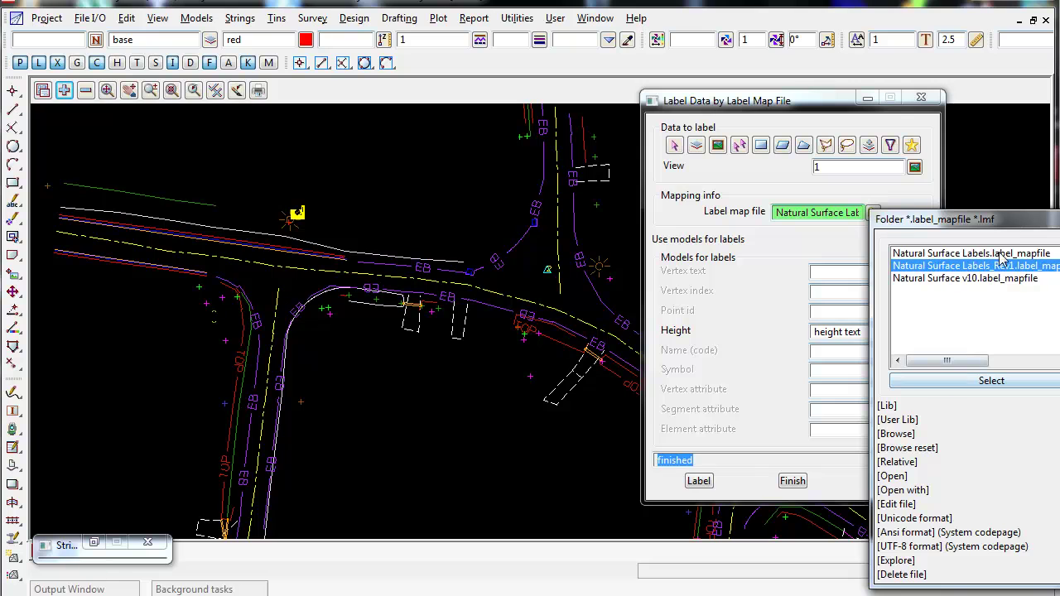
click(963, 381)
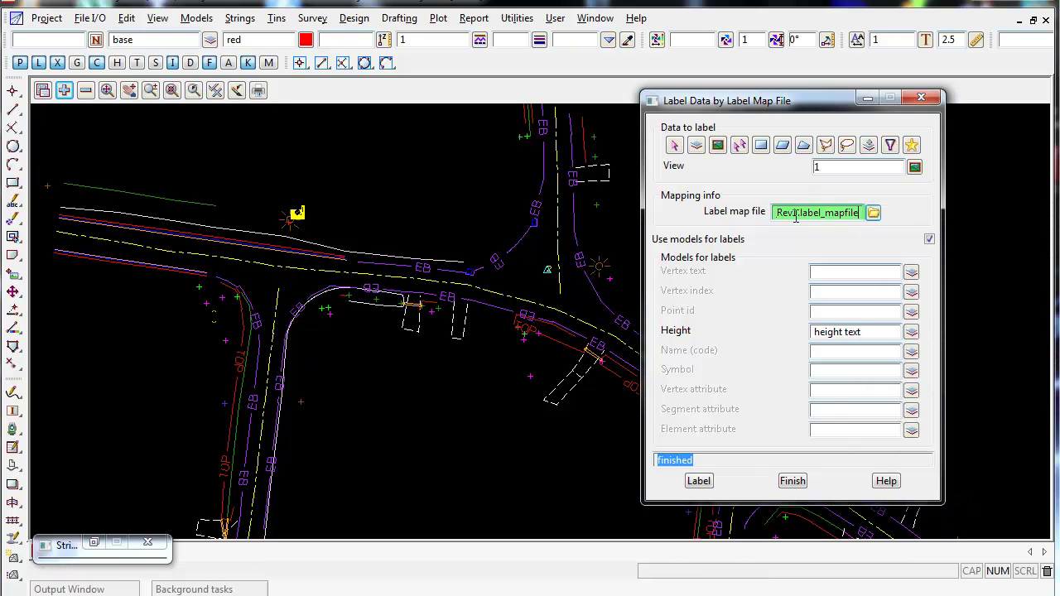
Step: Run the labelling into the 'height text' model to draw orange rotated spot heights
click(698, 481)
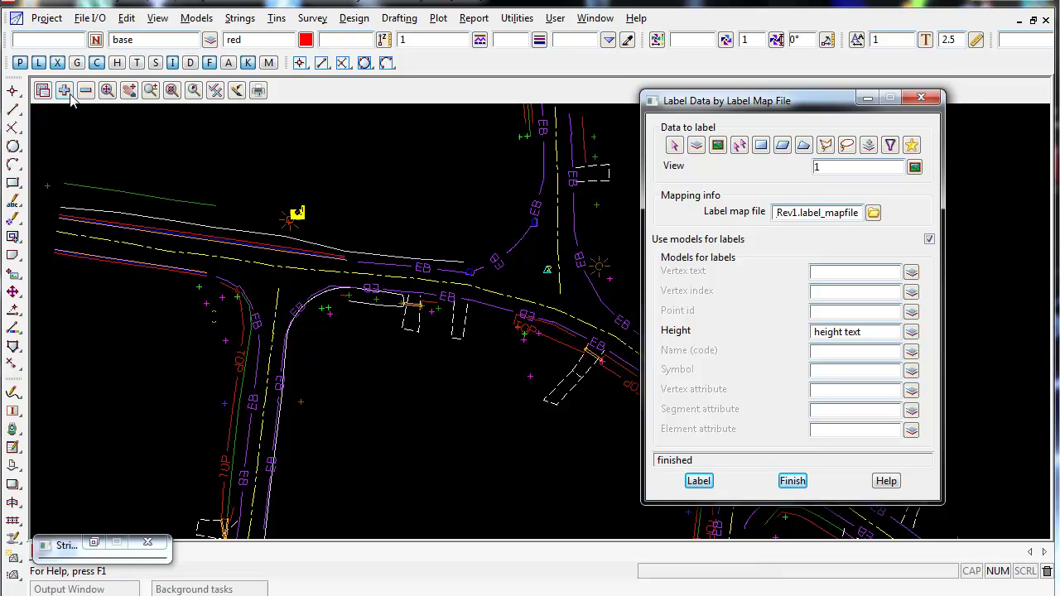
drag(218, 208, 211, 468)
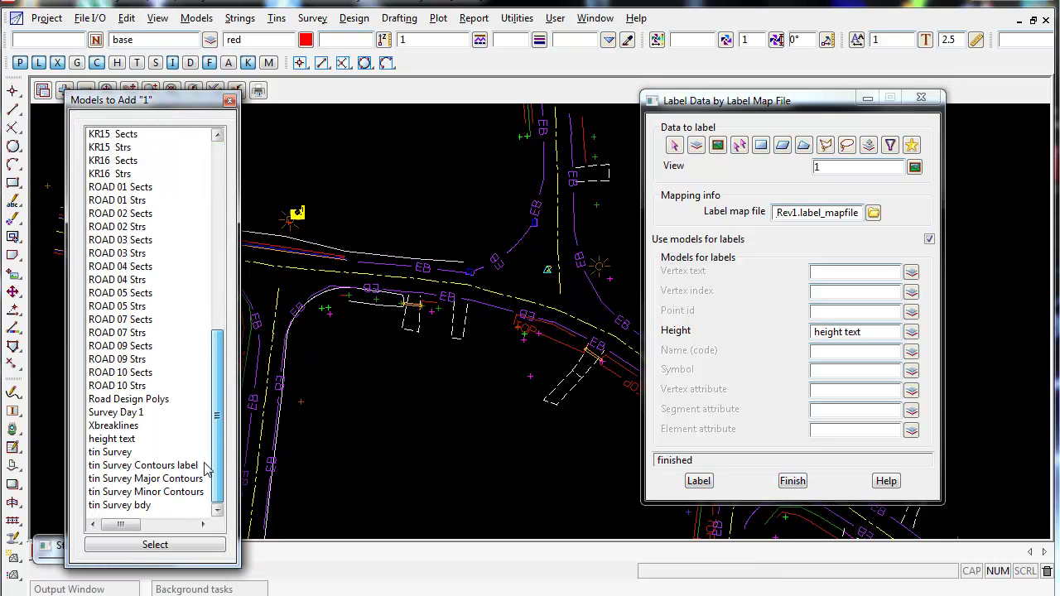
click(110, 439)
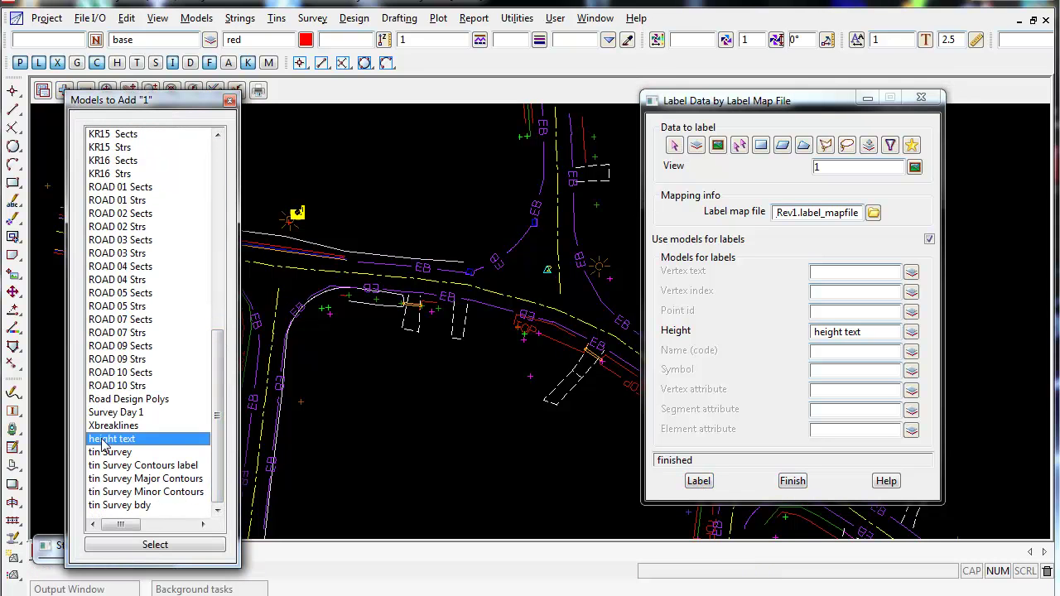
click(137, 545)
scroll(192, 314, up, 3)
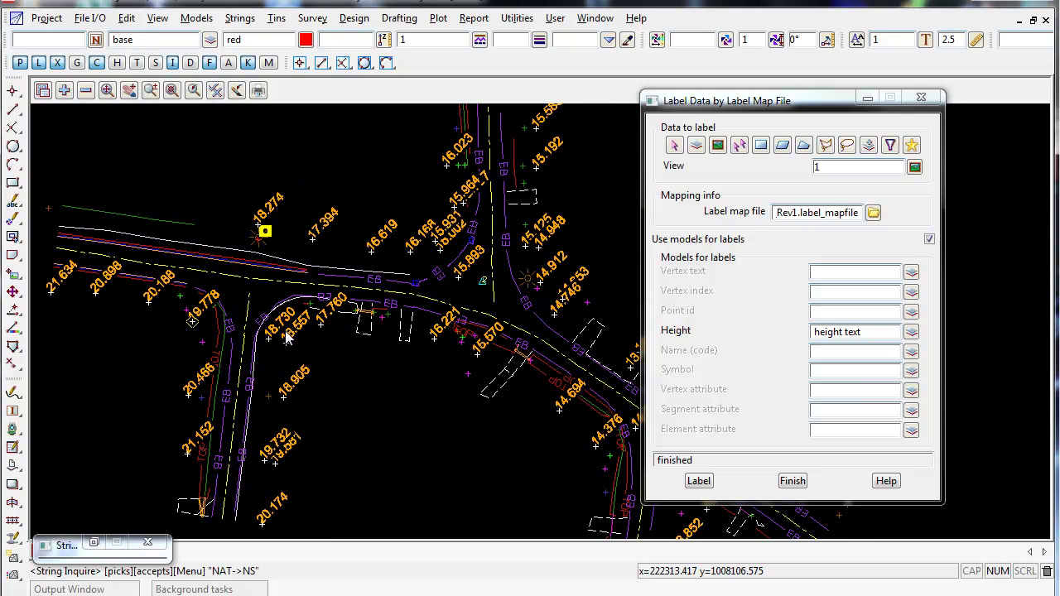
scroll(255, 346, up, 2)
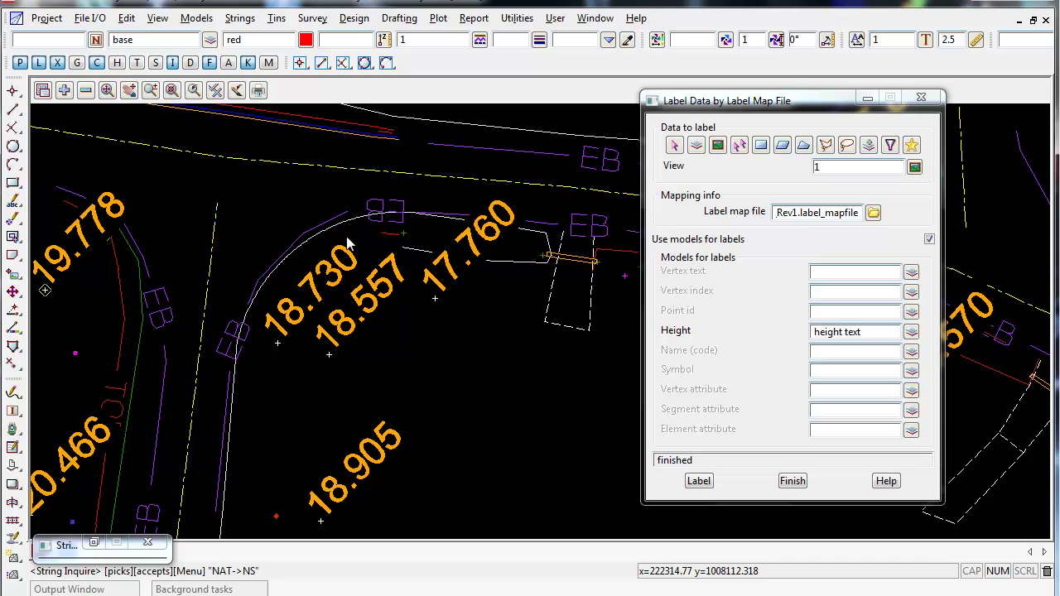
click(147, 543)
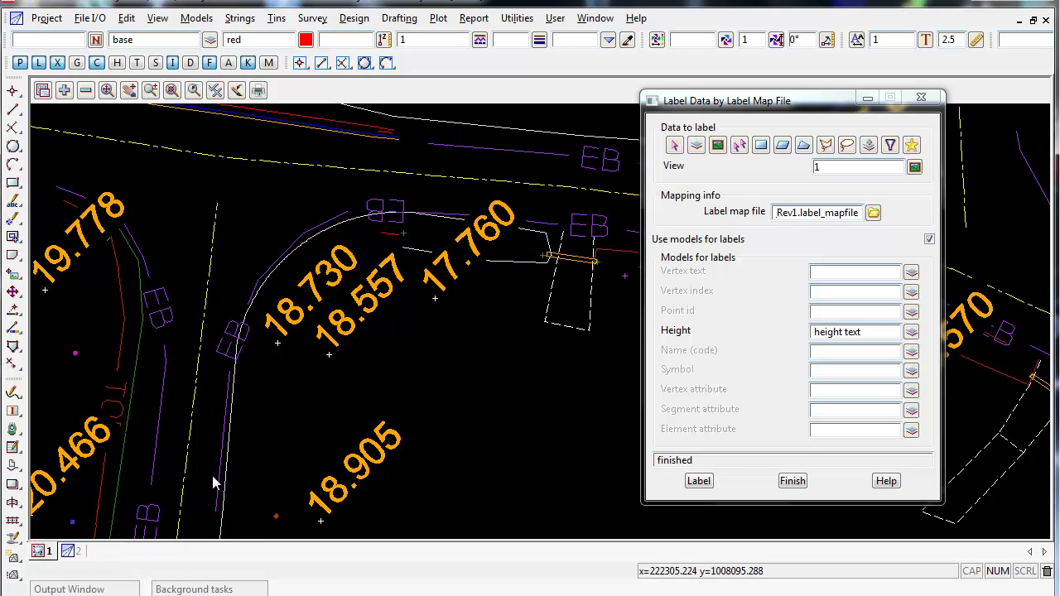
click(279, 349)
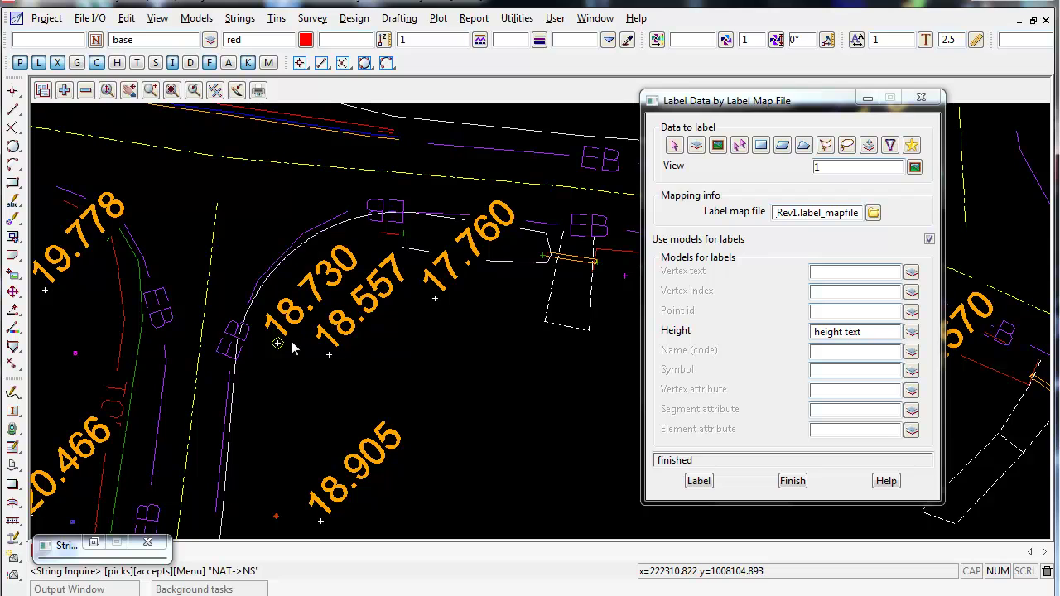
scroll(524, 373, down, 5)
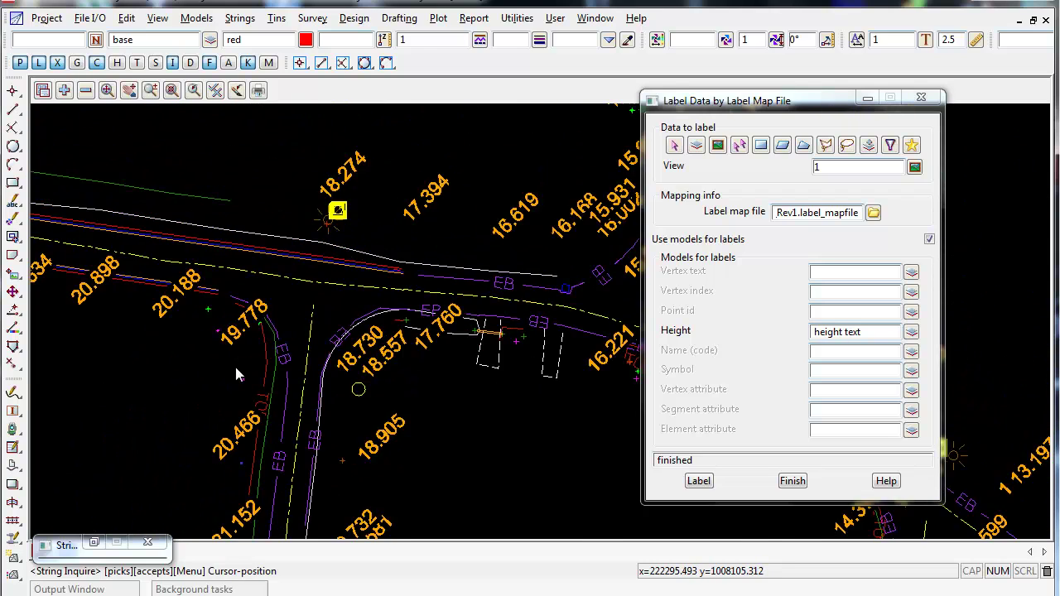
scroll(336, 431, up, 2)
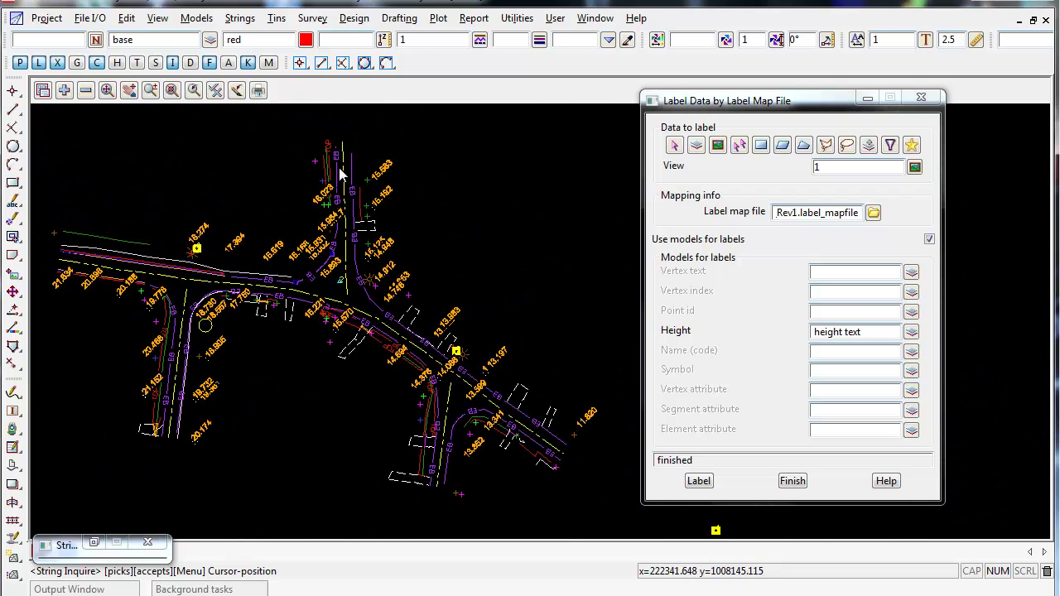